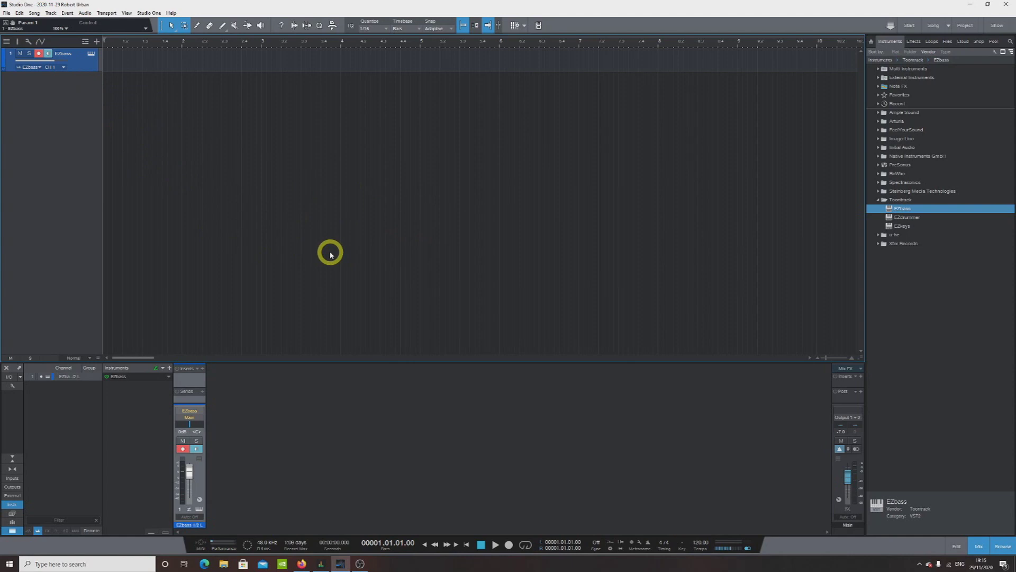
Open the EZbass instrument on the EZbass track and remove both existing Verse parts from its song track.
click(92, 56)
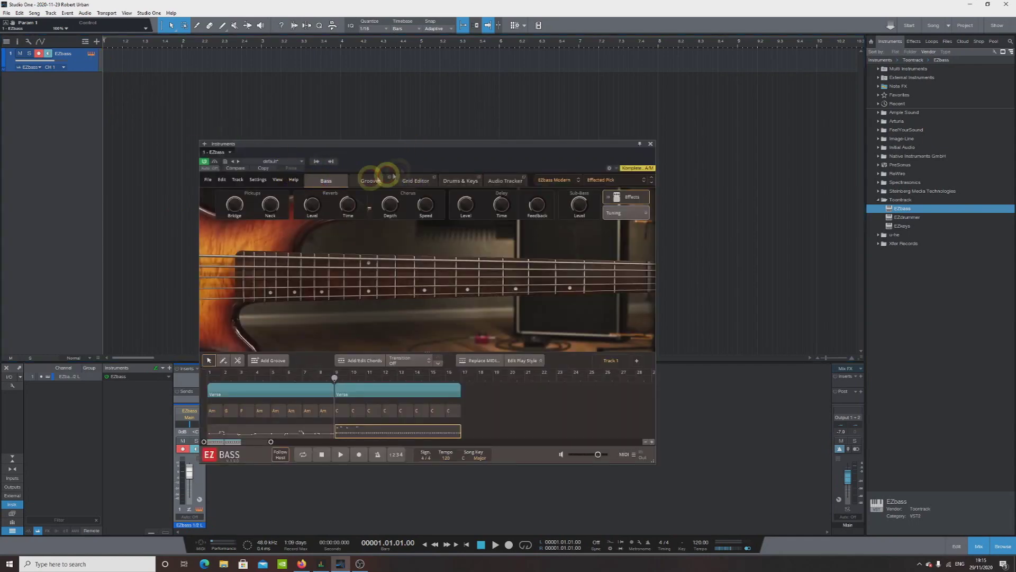
drag(396, 146, 401, 98)
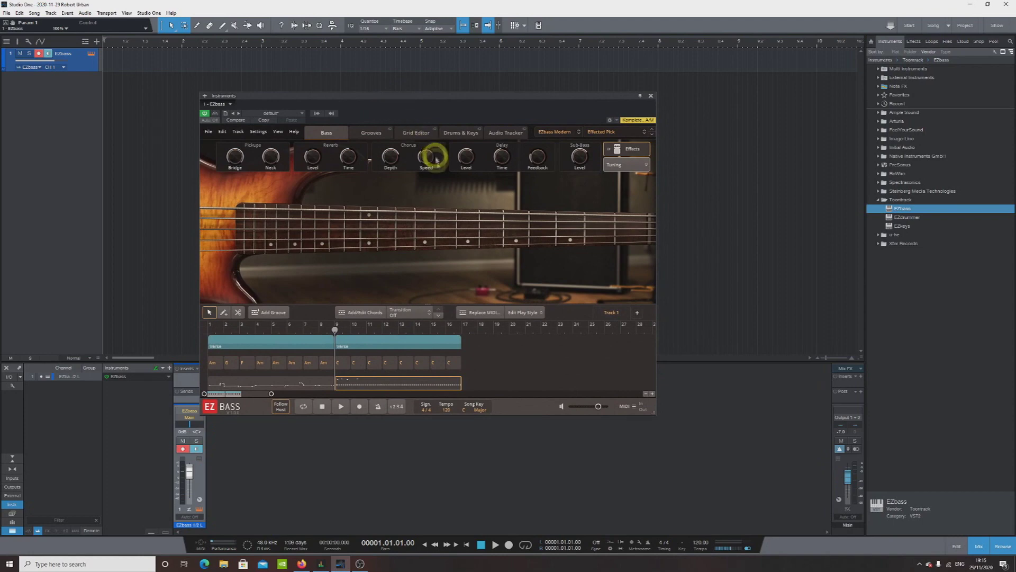
right_click(398, 341)
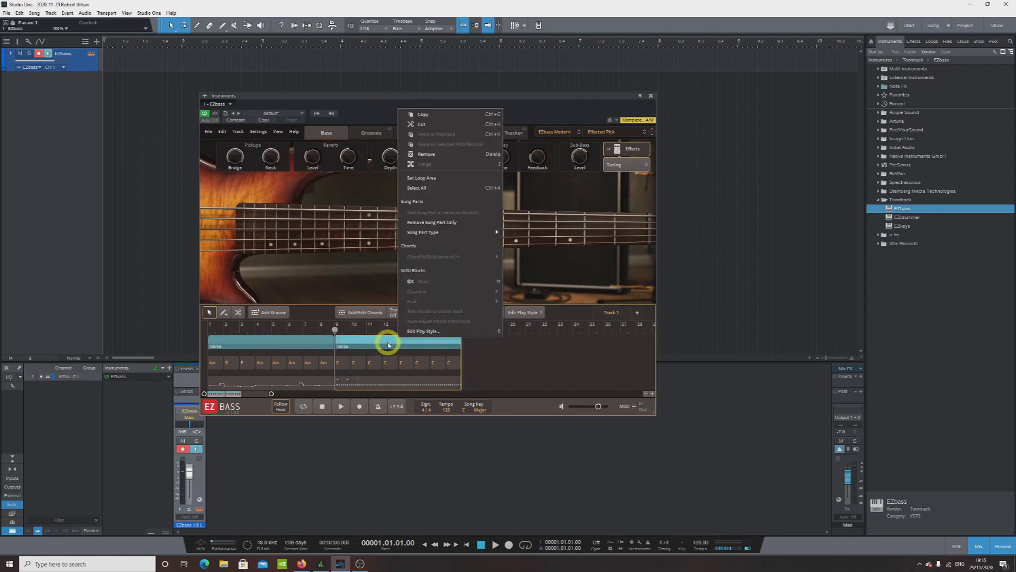
click(423, 153)
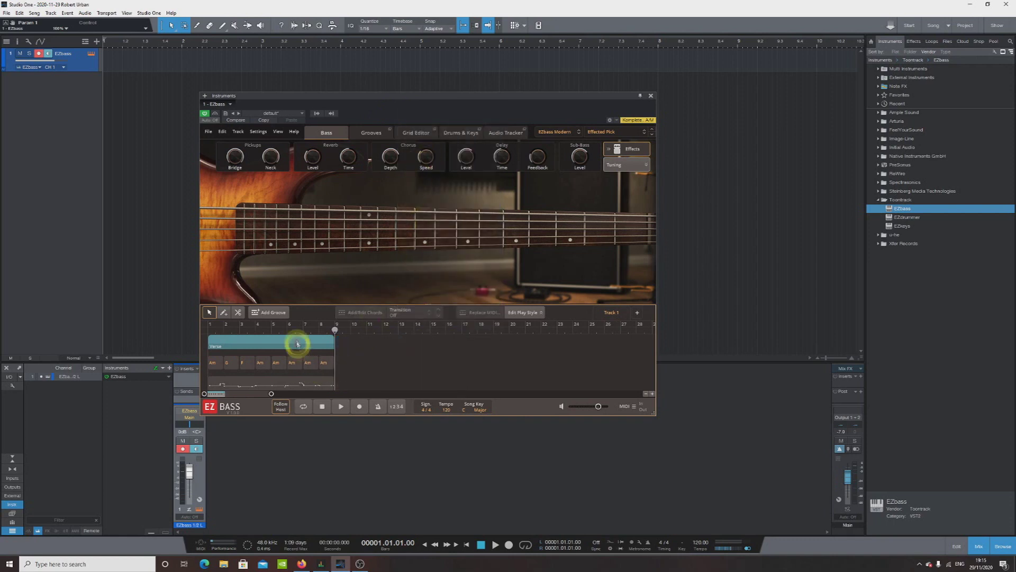
right_click(297, 343)
click(329, 155)
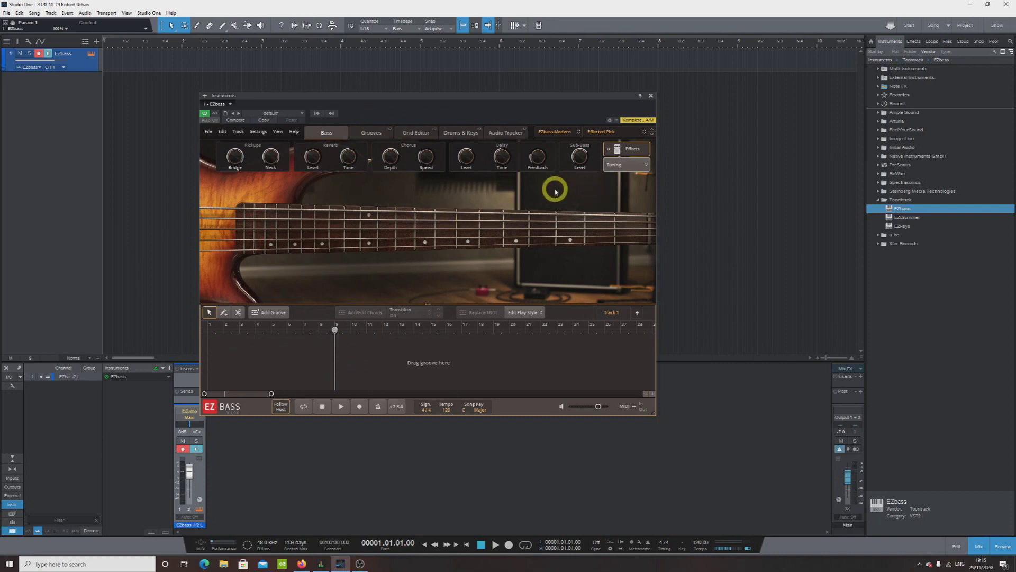
Switch the bass library to EZbass Vintage and back to EZbass Modern, loading the Clean DI preset.
click(568, 134)
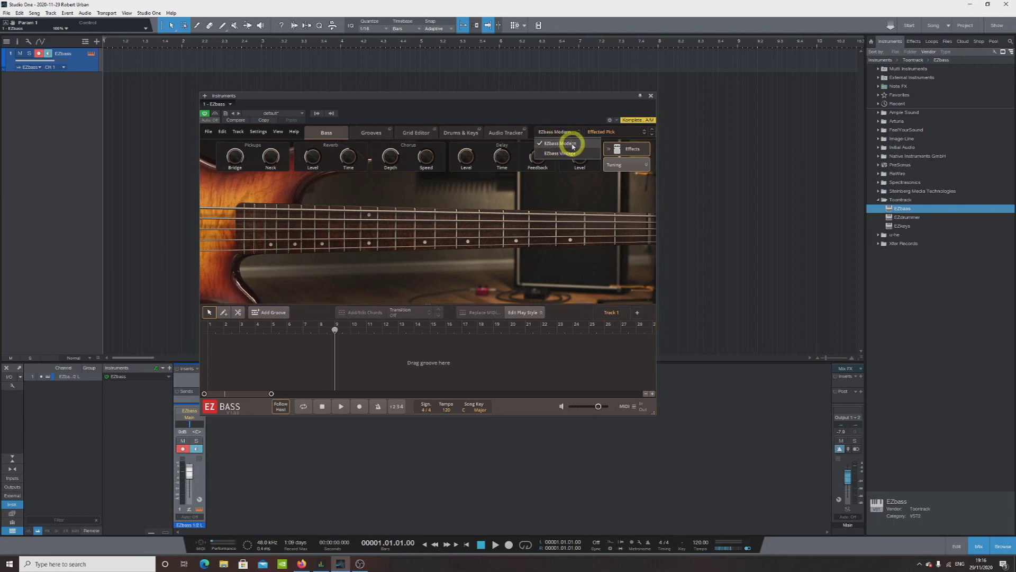
click(555, 154)
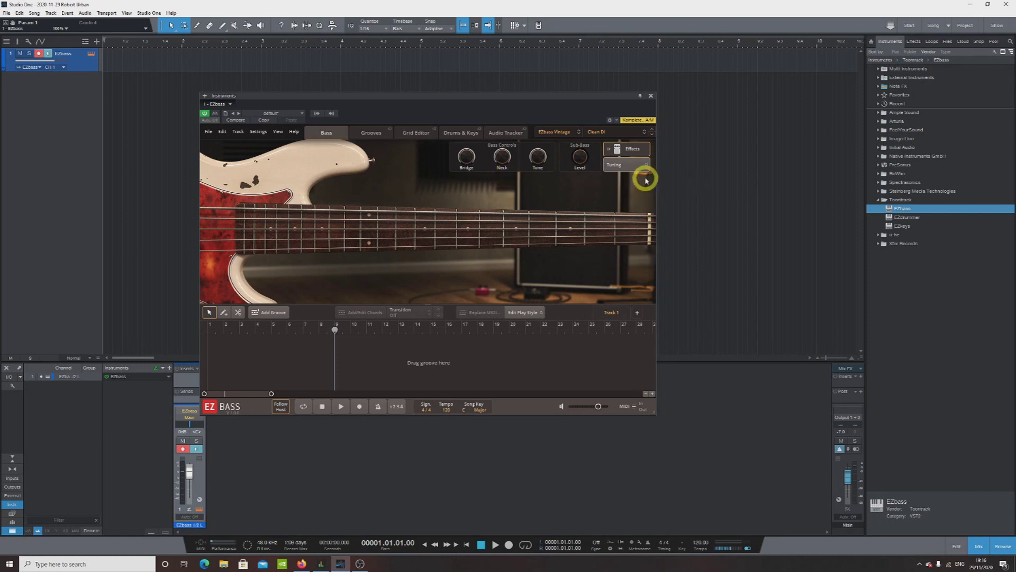
click(561, 135)
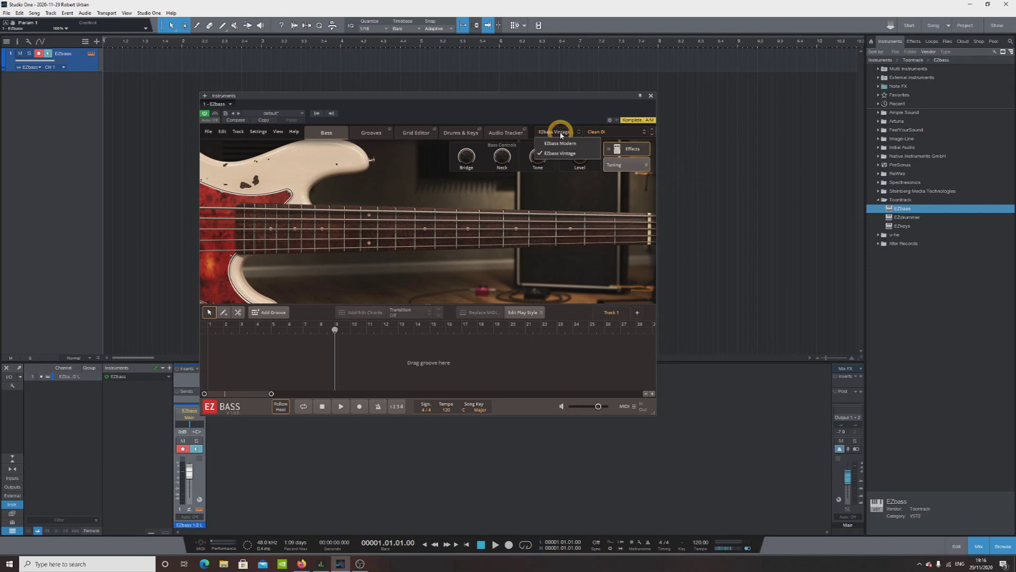
click(558, 147)
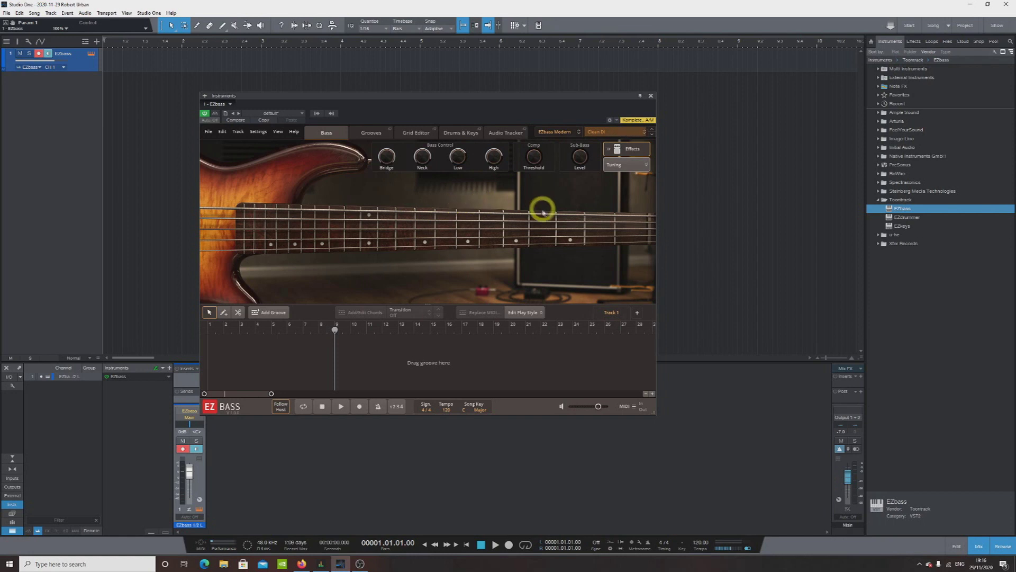
Examine the finger and pick presets available for EZbass Modern, as well as its tuning options.
click(622, 131)
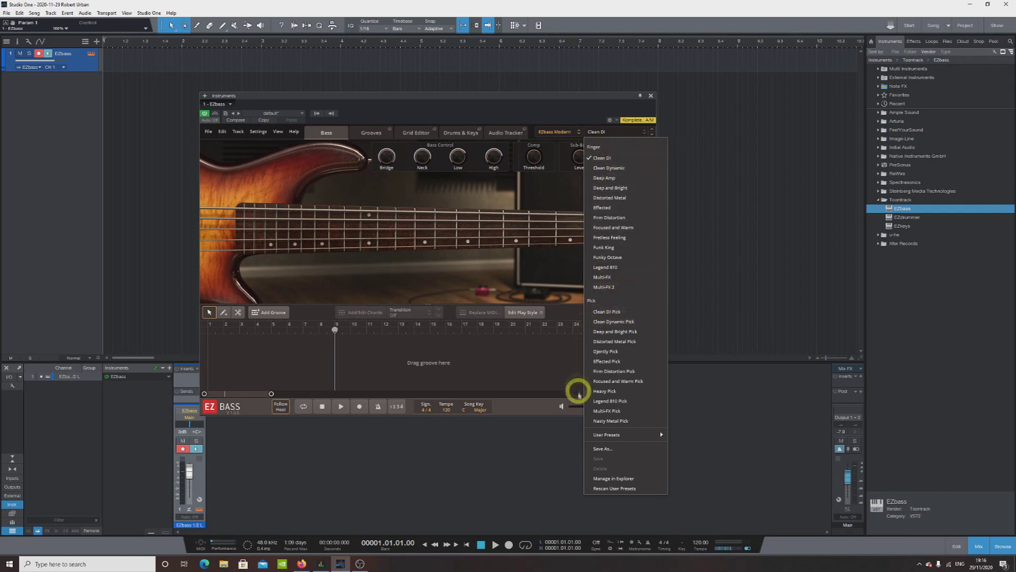
click(517, 125)
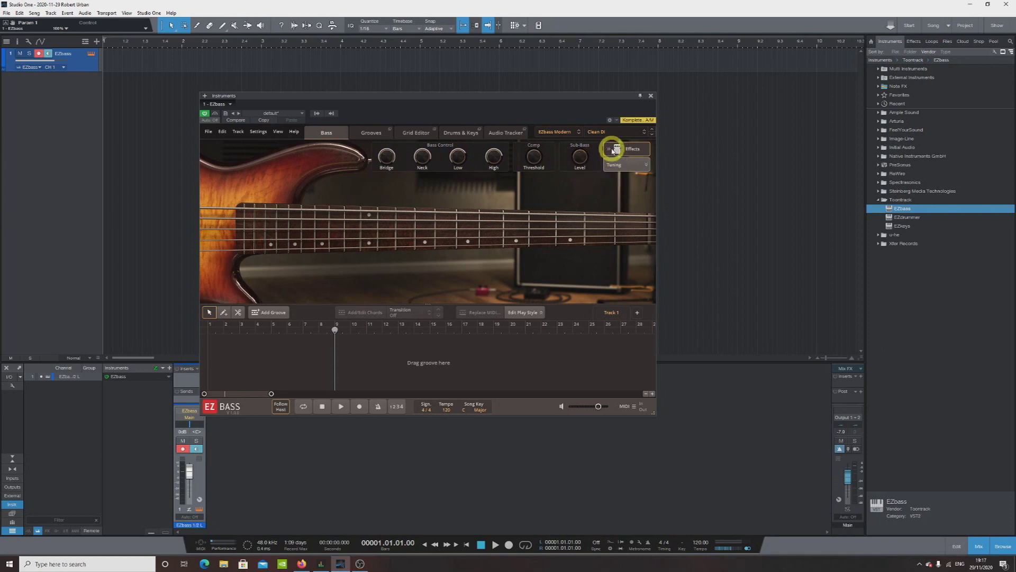
click(627, 165)
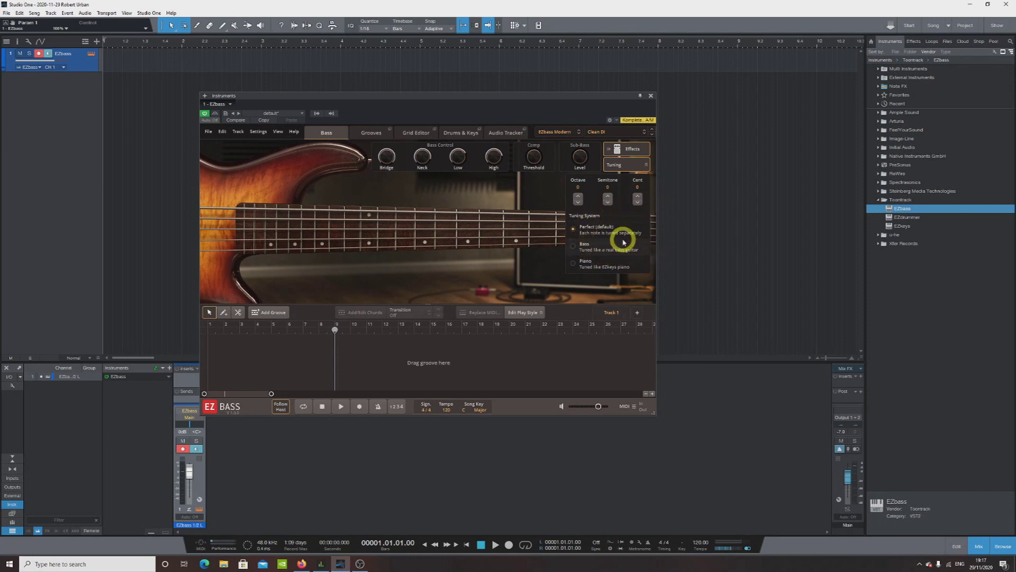
click(638, 163)
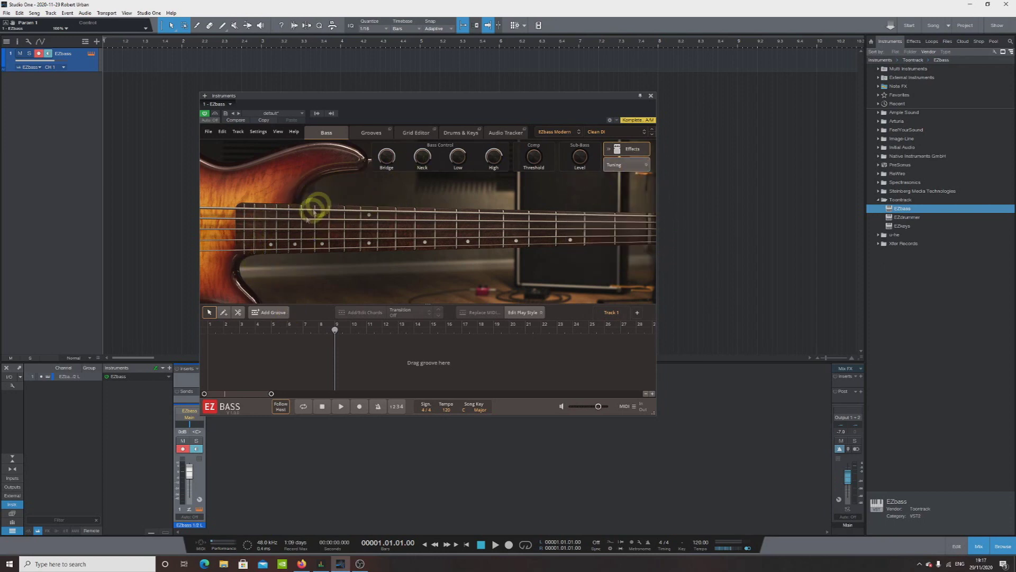
click(267, 313)
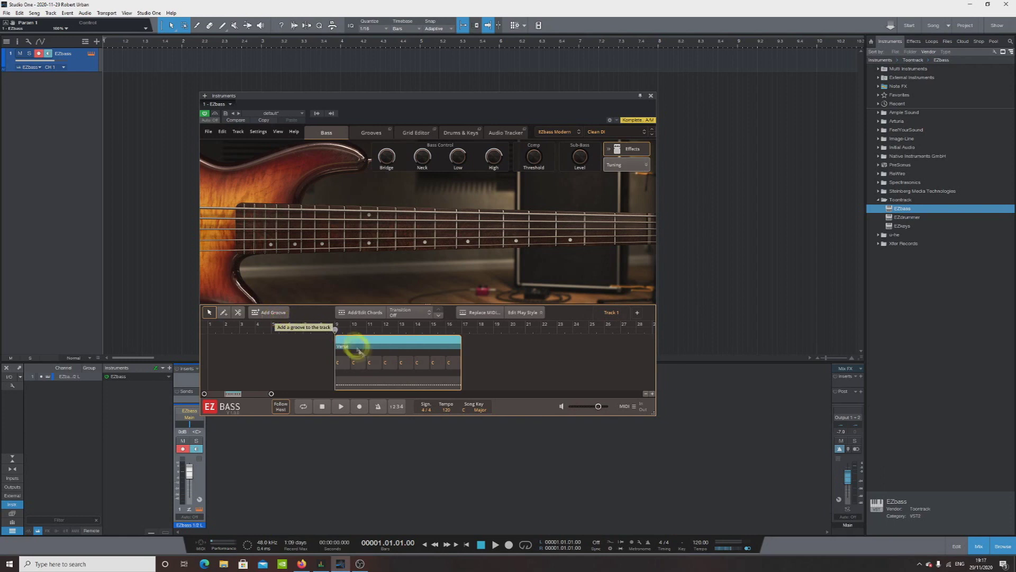
right_click(385, 343)
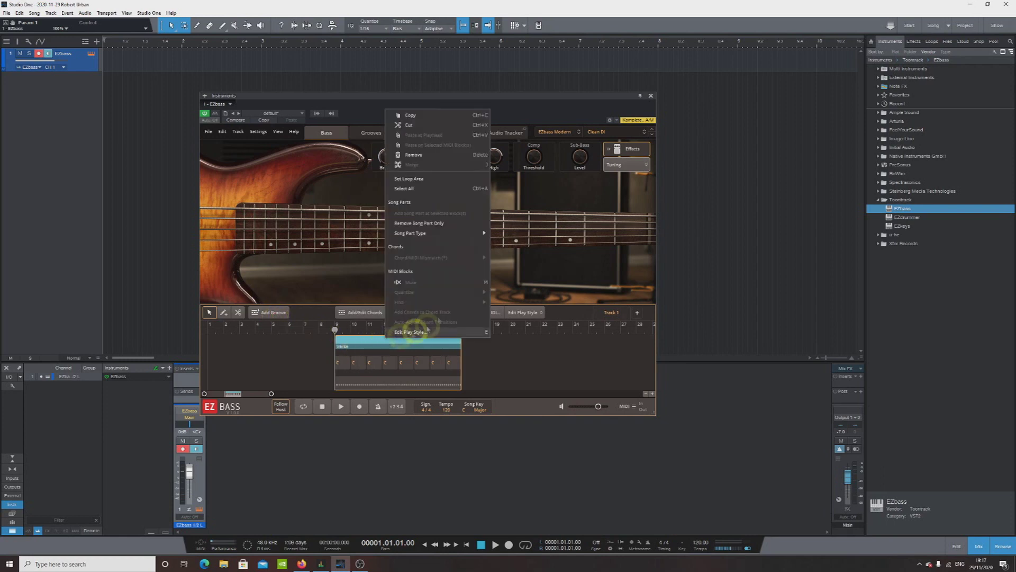
click(414, 154)
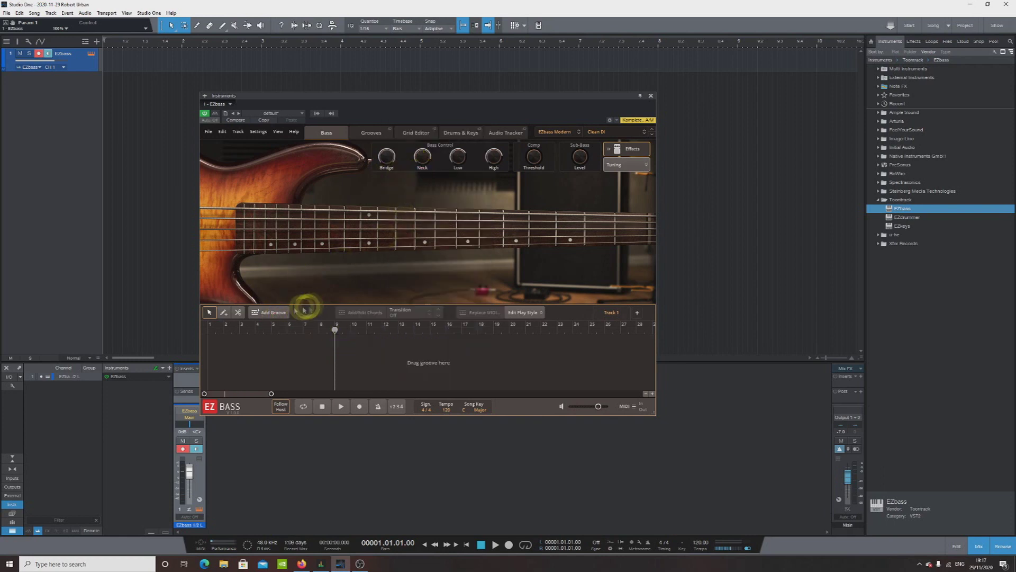
Examine the genre and time-signature categories of the EZbass groove library.
click(372, 133)
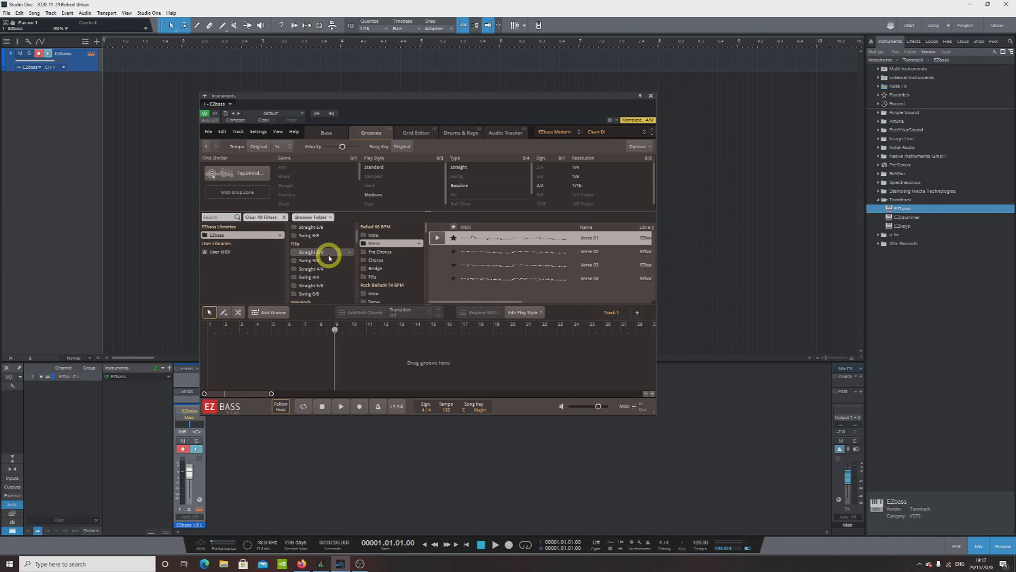
scroll(327, 258, down, 5)
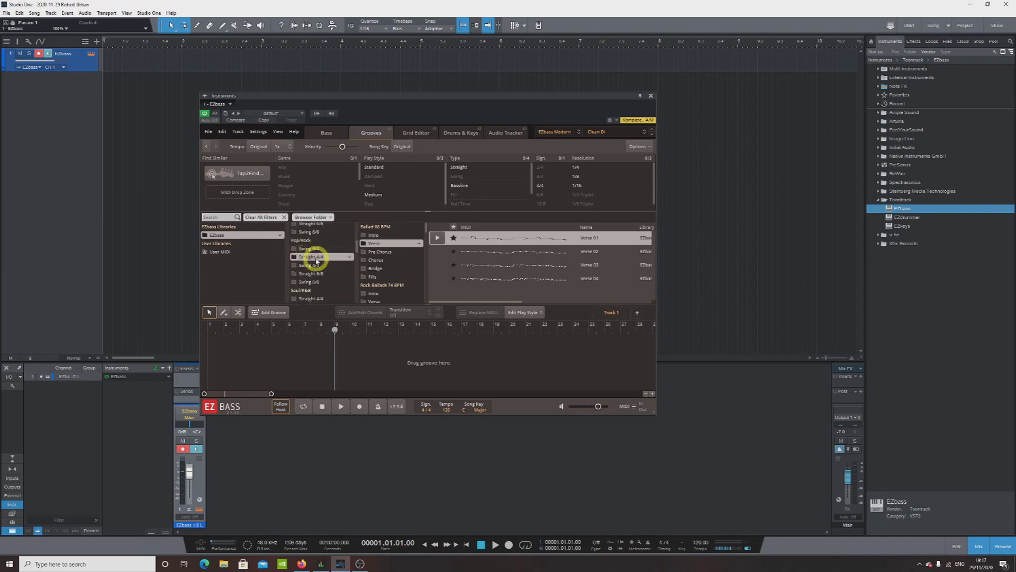
scroll(331, 260, down, 2)
scroll(332, 267, down, 2)
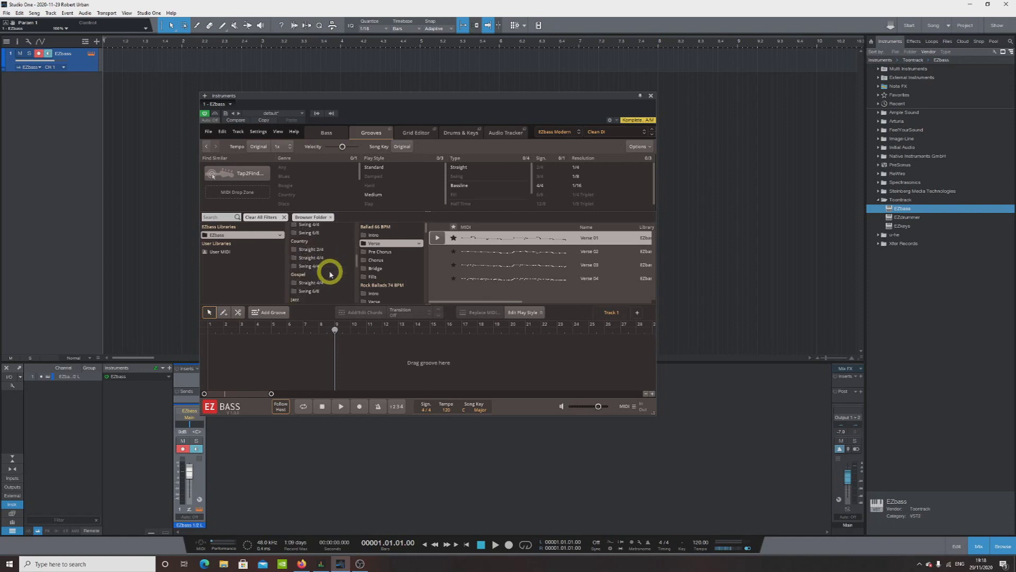
scroll(332, 274, down, 1)
scroll(333, 272, down, 2)
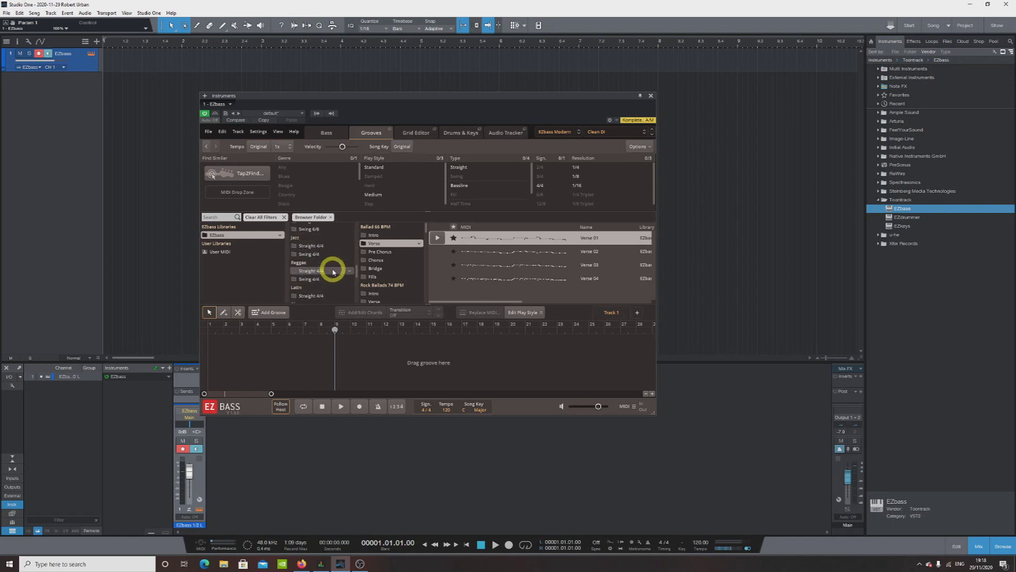
scroll(333, 272, down, 2)
scroll(333, 273, down, 2)
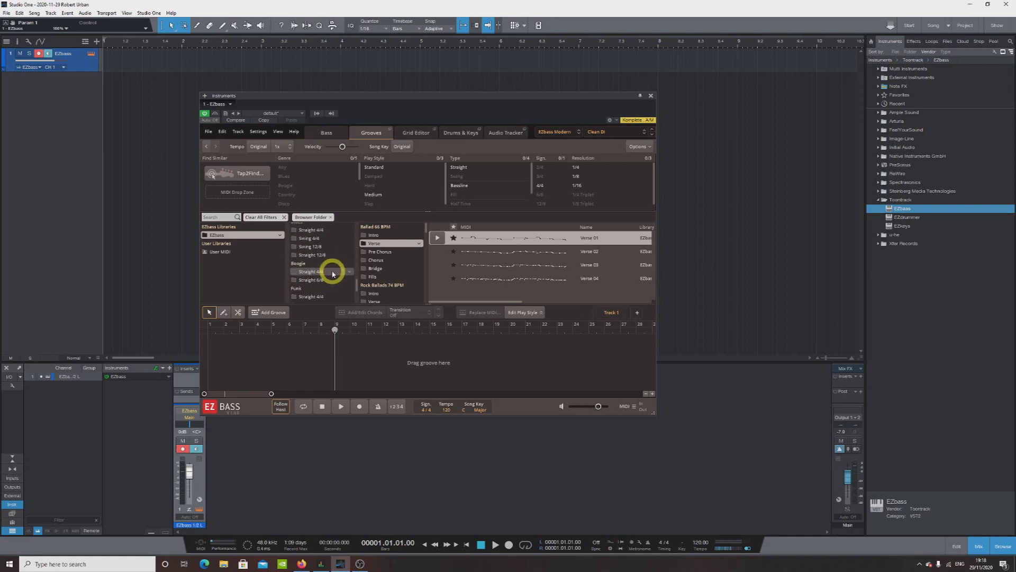
scroll(333, 272, down, 2)
scroll(333, 272, down, 1)
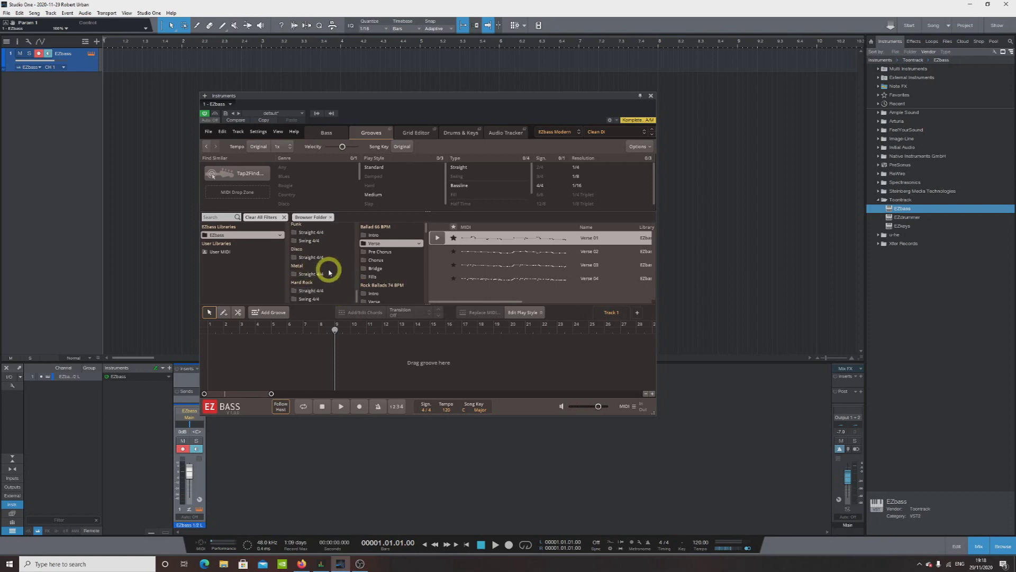
Place the Verse 03 groove from Pop/Rock Straight 4/4, Slow Rock 75 BPM, at bar 1 of the song track.
scroll(329, 272, down, 3)
click(349, 257)
scroll(404, 276, down, 4)
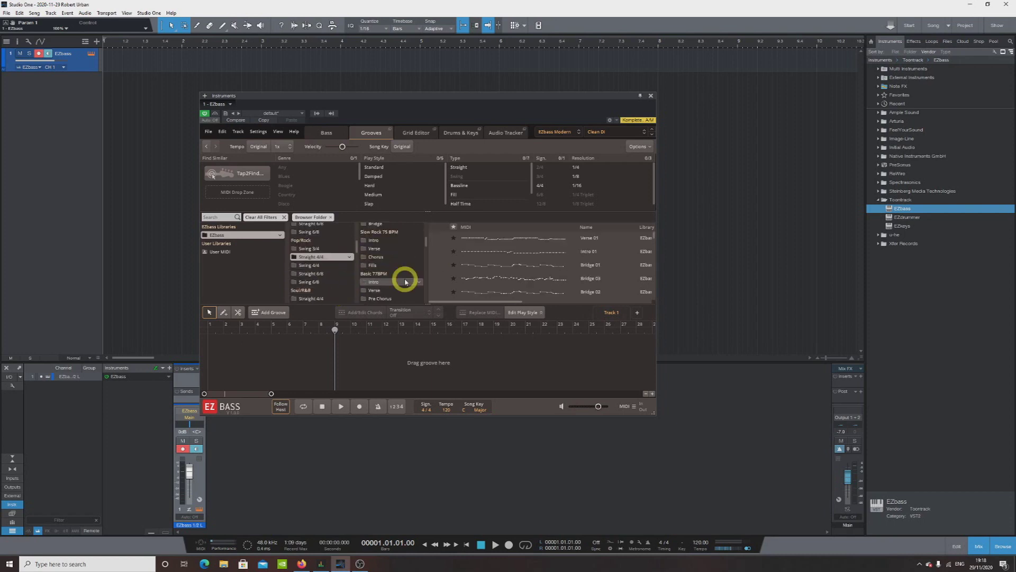
click(384, 253)
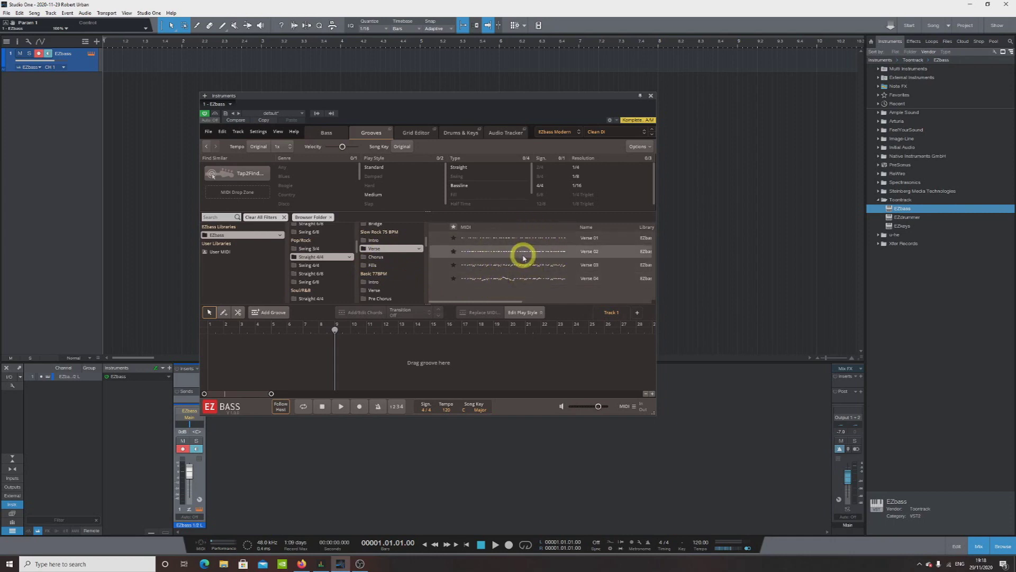
drag(515, 267, 209, 344)
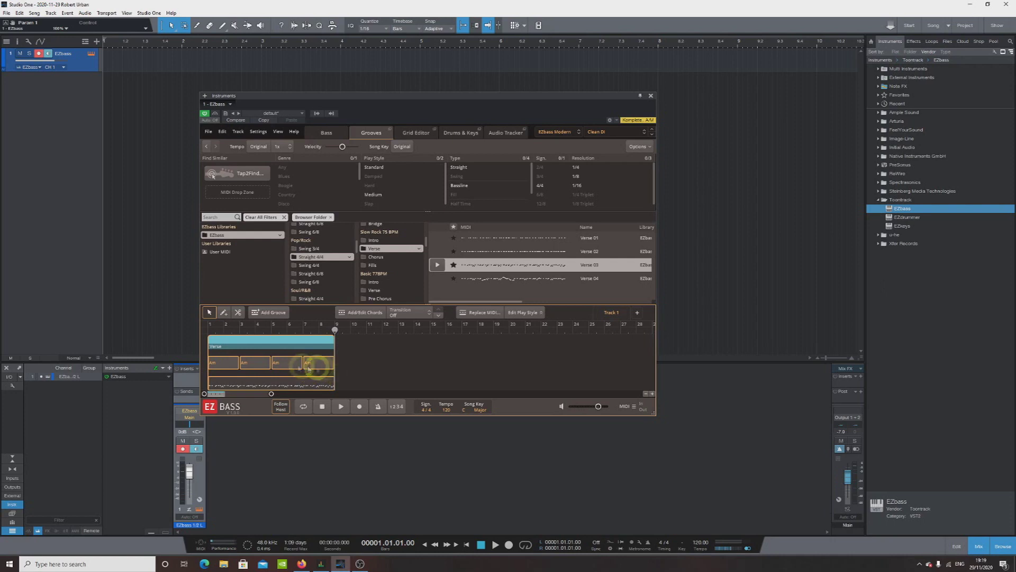
Play the Verse part in the song track, stop it and return the playhead to bar 1.
click(341, 407)
click(322, 407)
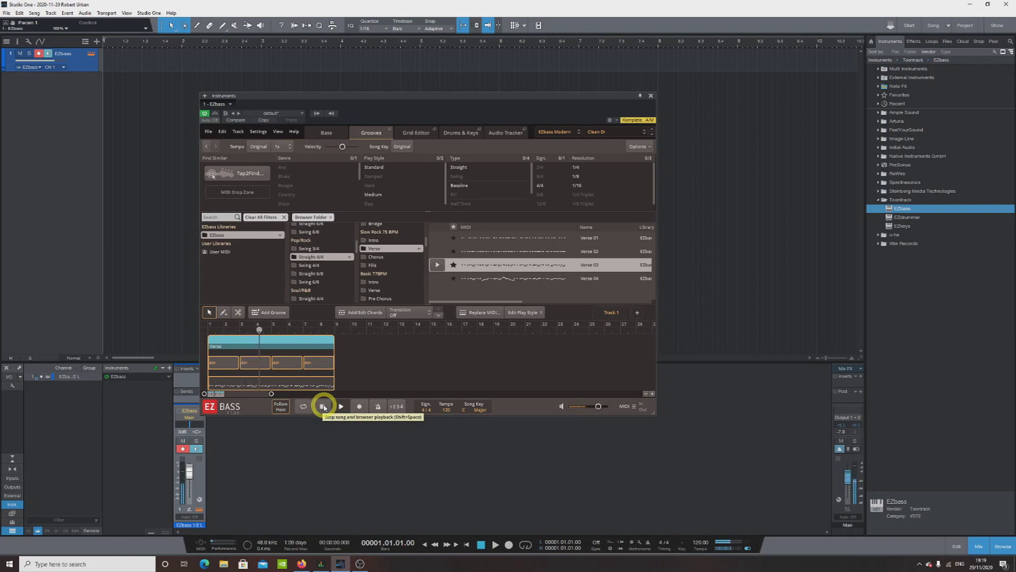
click(324, 406)
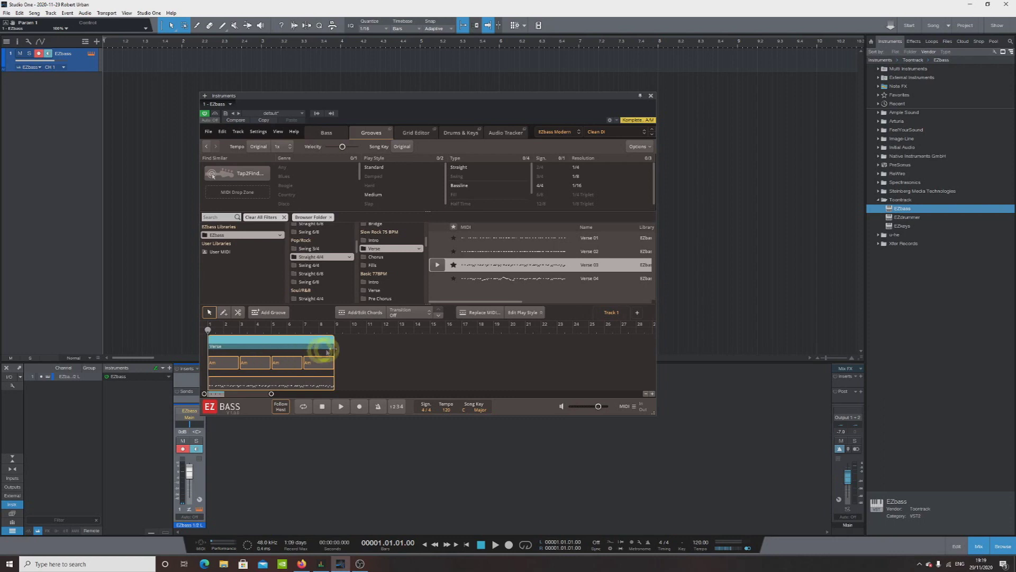
Change the second, third and fourth chords of the Verse part to C, G and F.
click(363, 358)
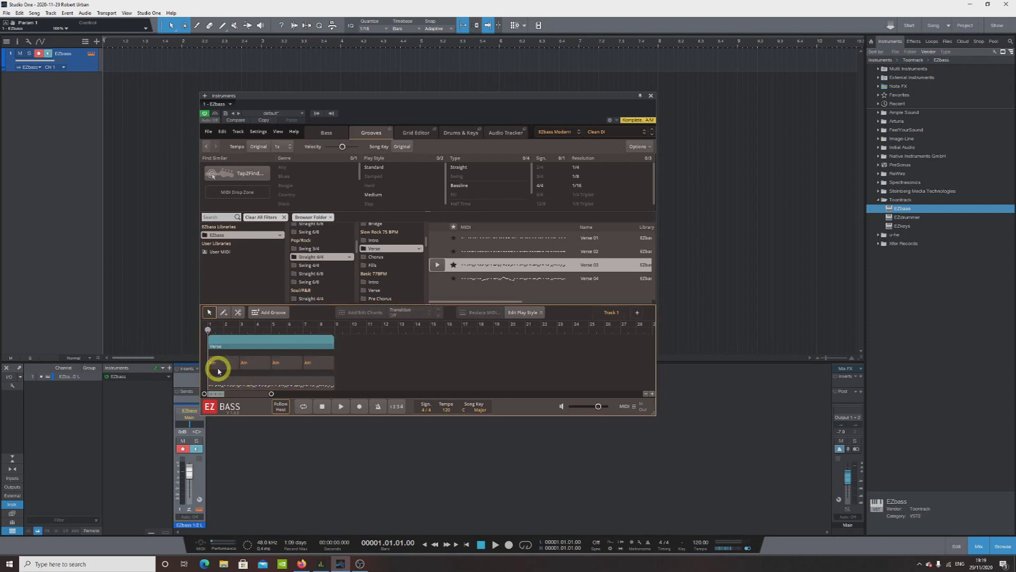
click(251, 363)
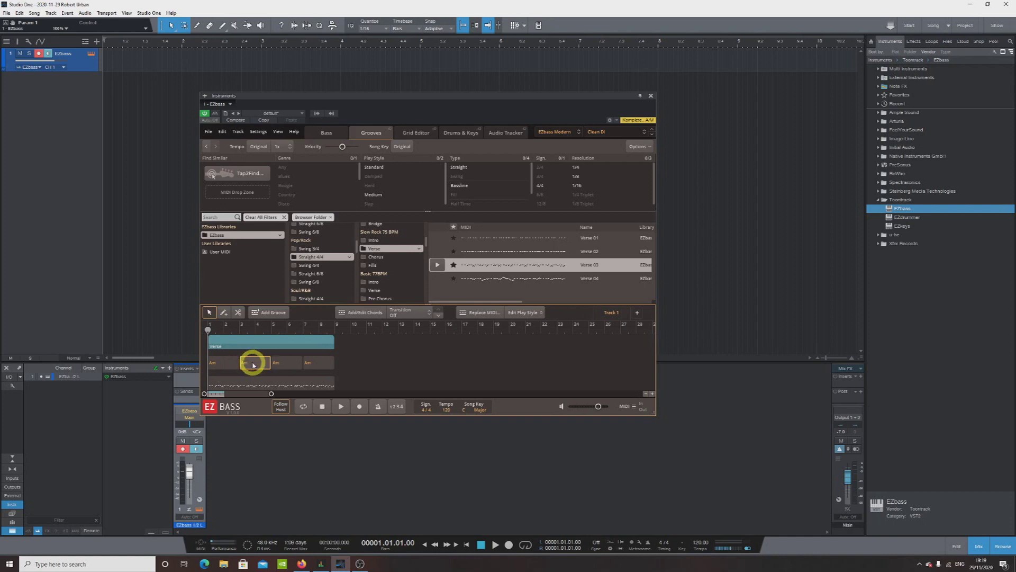
click(257, 363)
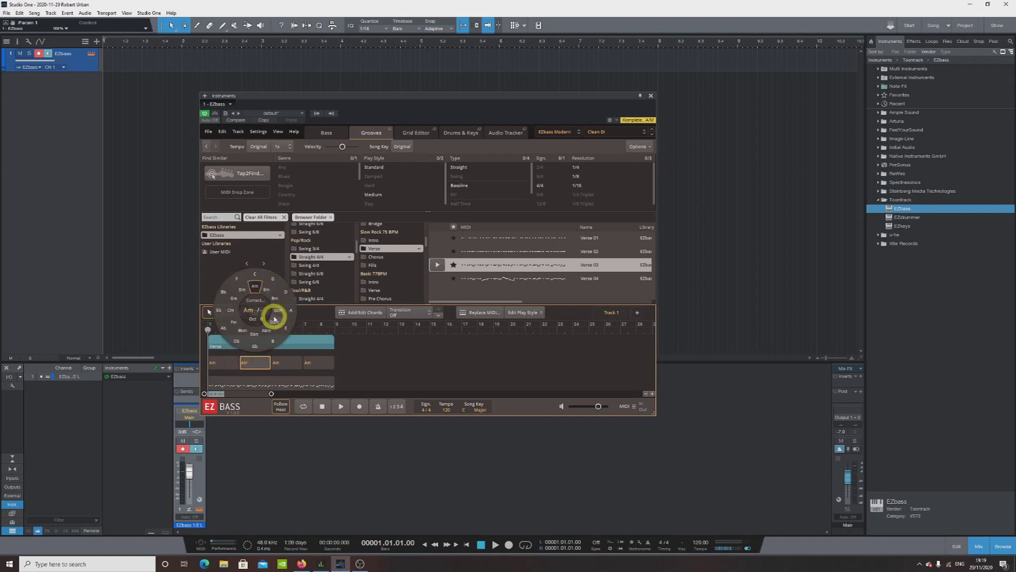
click(255, 275)
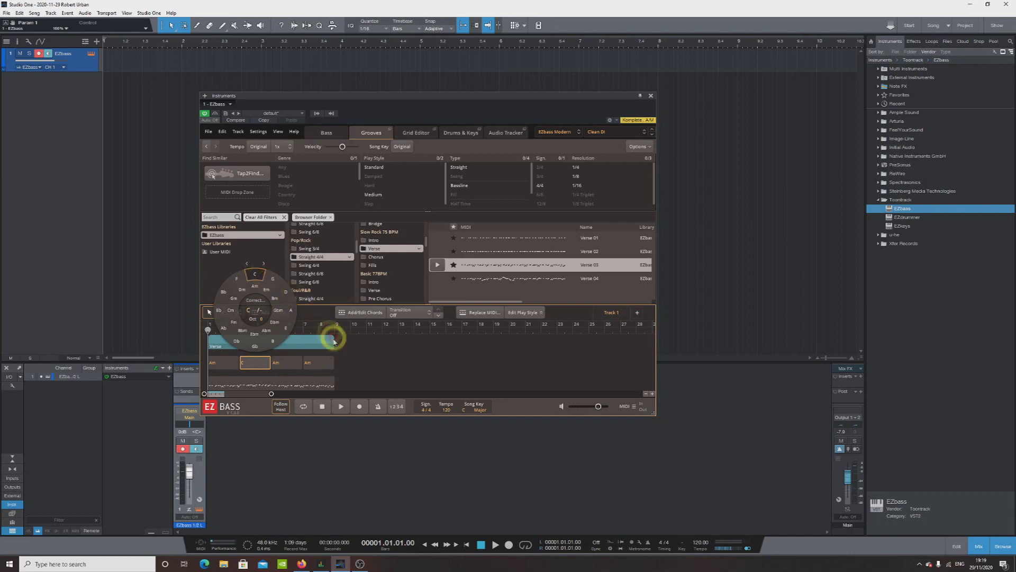
click(281, 363)
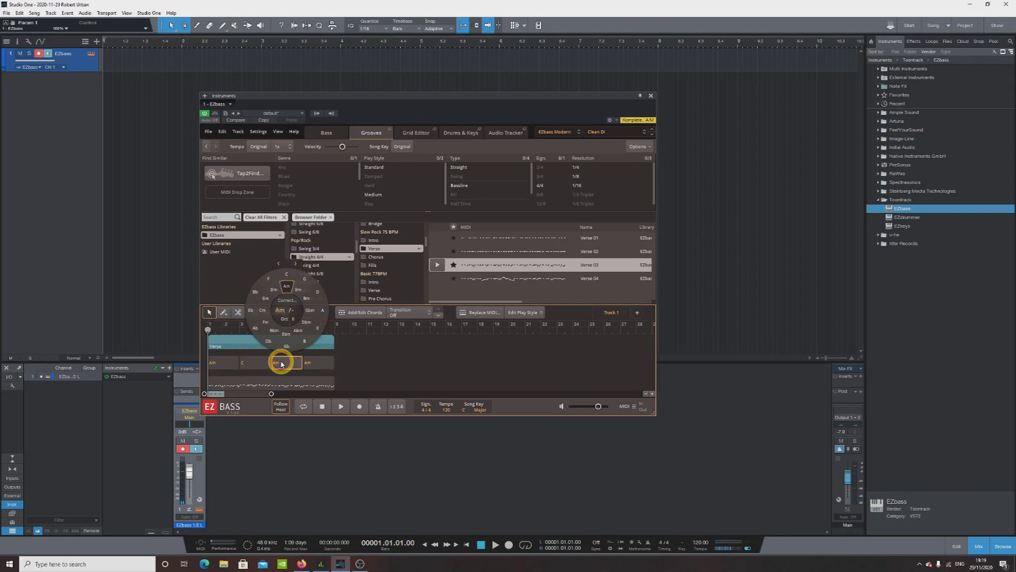
click(305, 280)
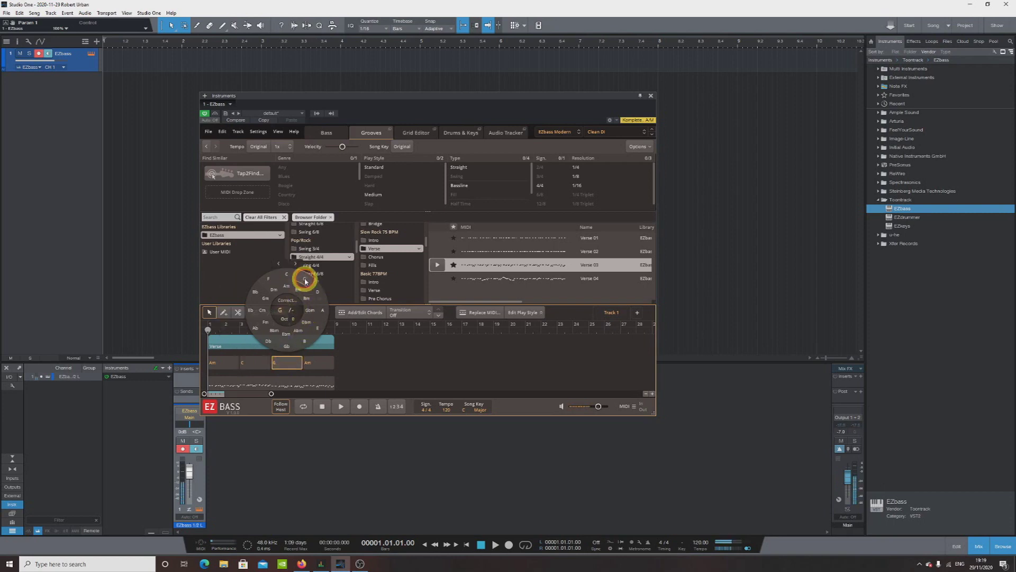
click(314, 363)
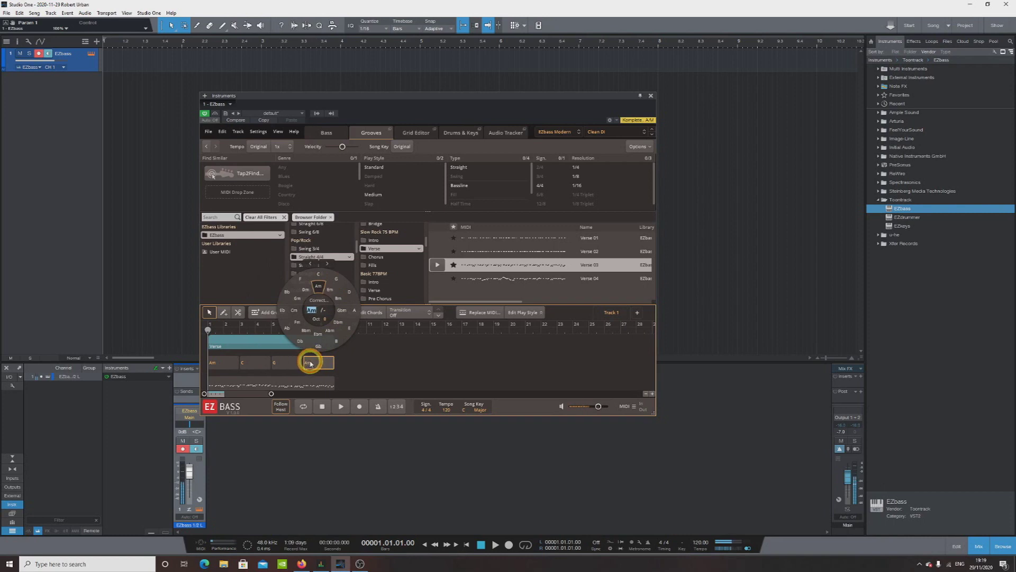
click(300, 279)
click(370, 359)
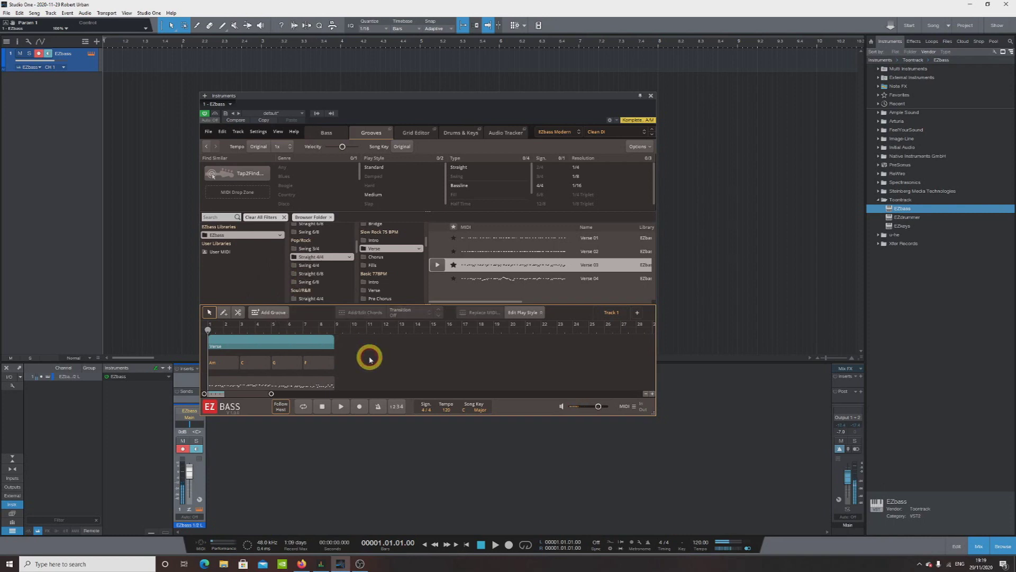
Listen to the Verse part with its new chords and place it at bar 1 of the EZbass track in the arrangement.
click(341, 407)
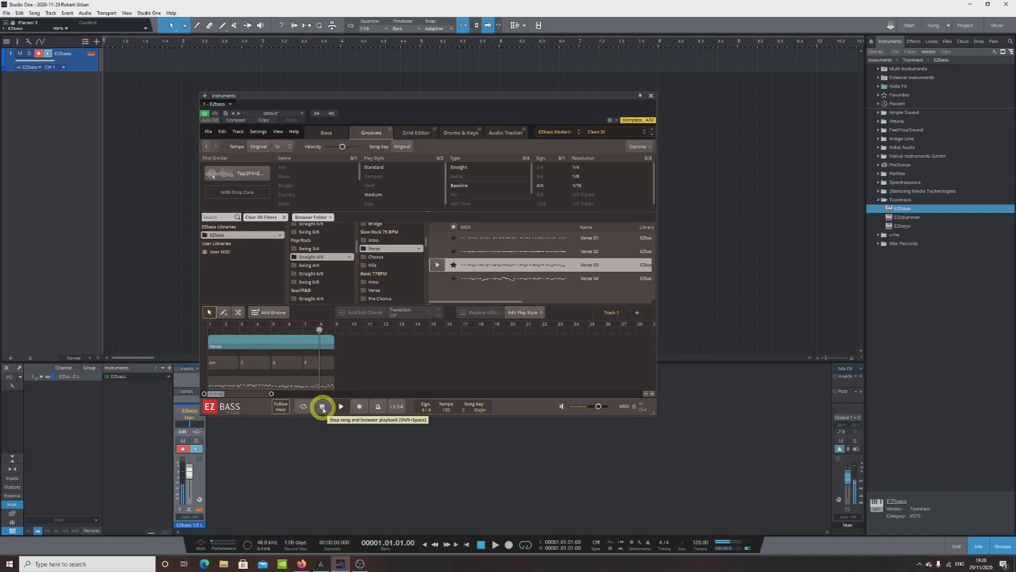
click(323, 407)
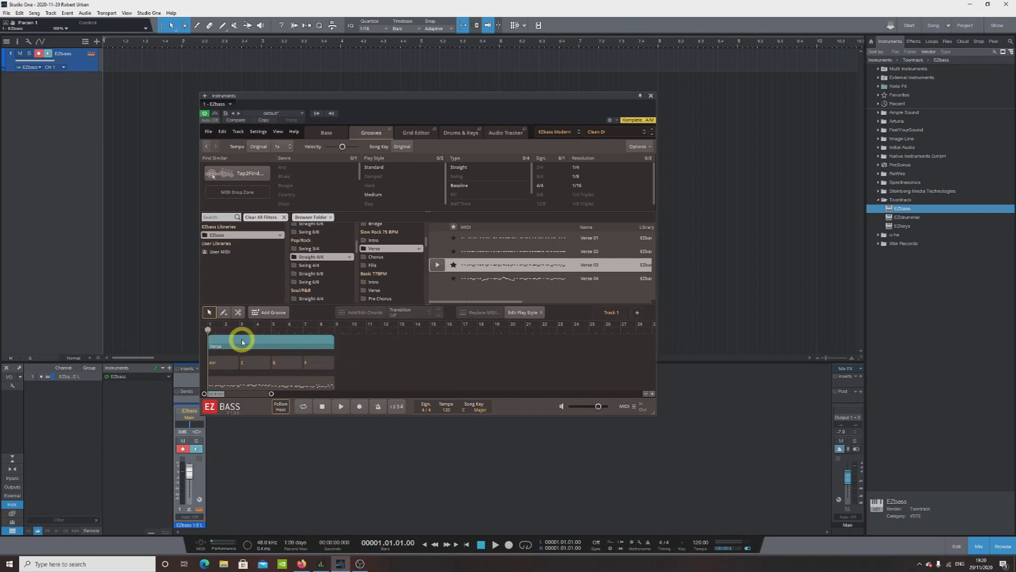
drag(243, 345, 113, 60)
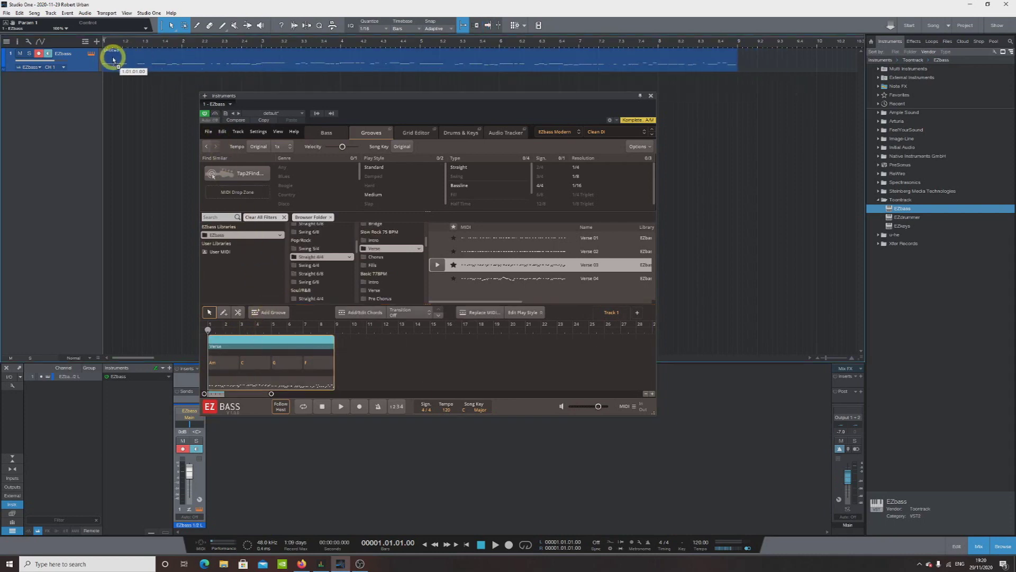
Show the bass view, disarm recording on the EZbass track, and play and stop the arrangement.
click(326, 131)
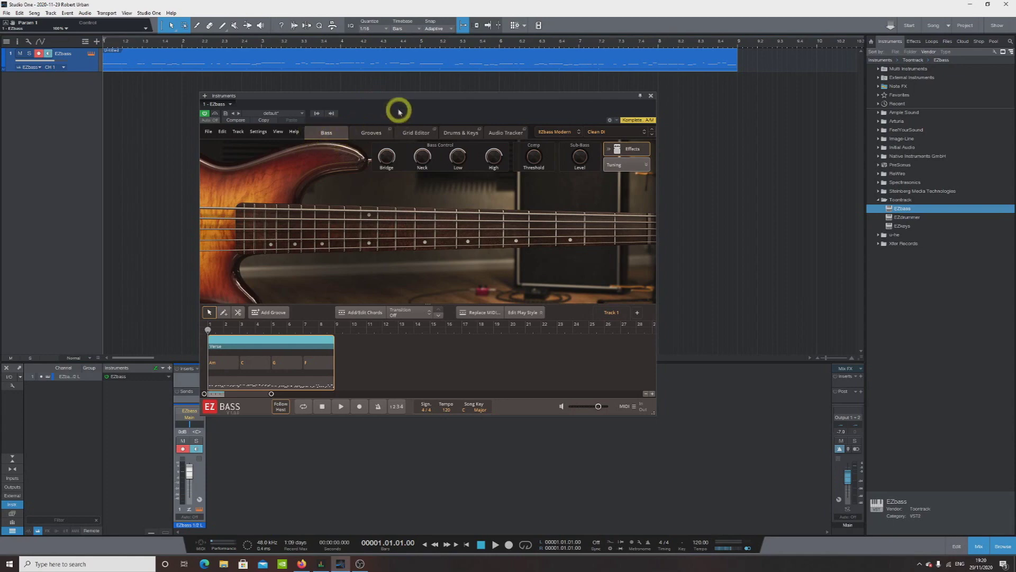
drag(393, 97, 332, 100)
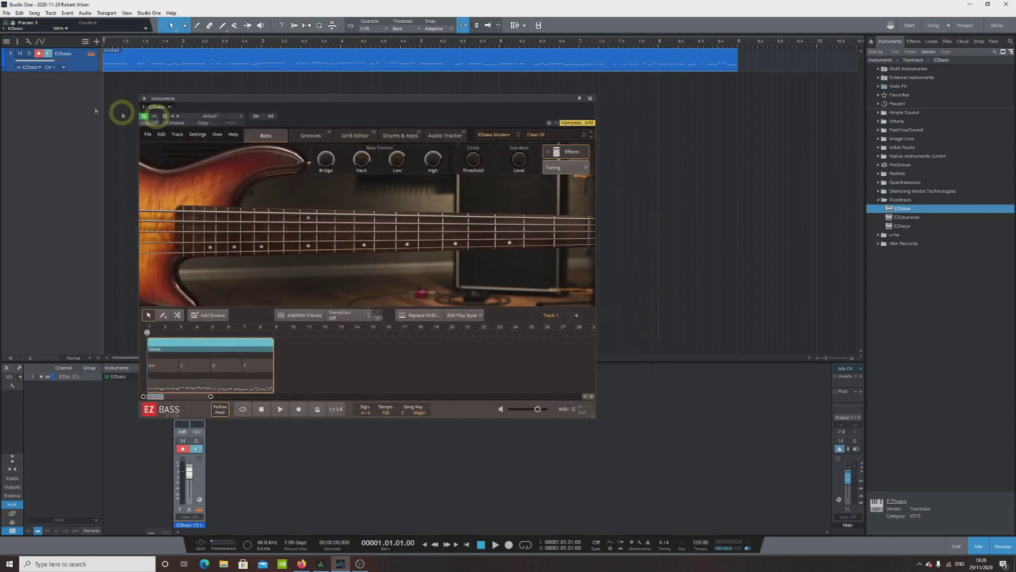
click(38, 53)
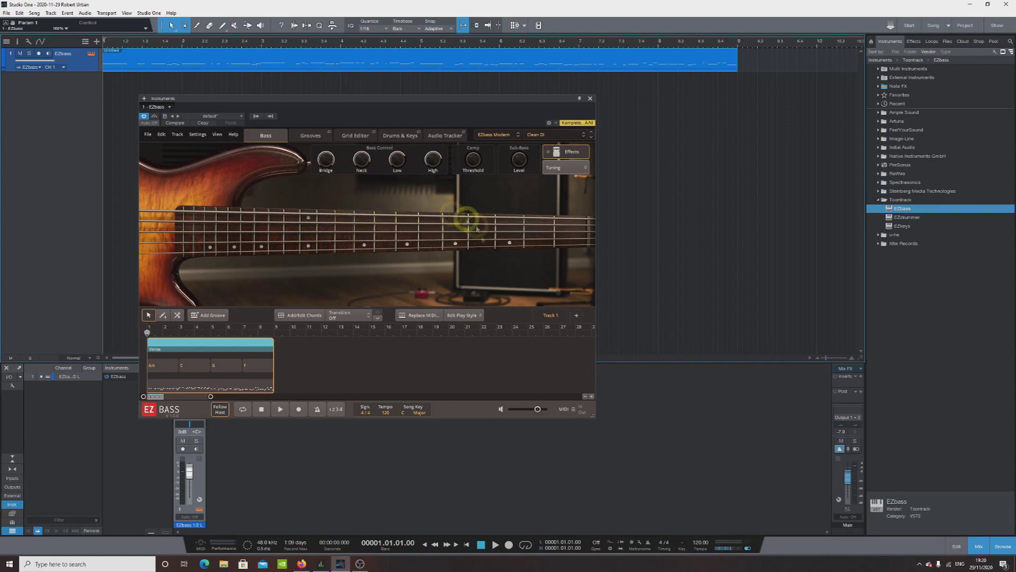
click(496, 545)
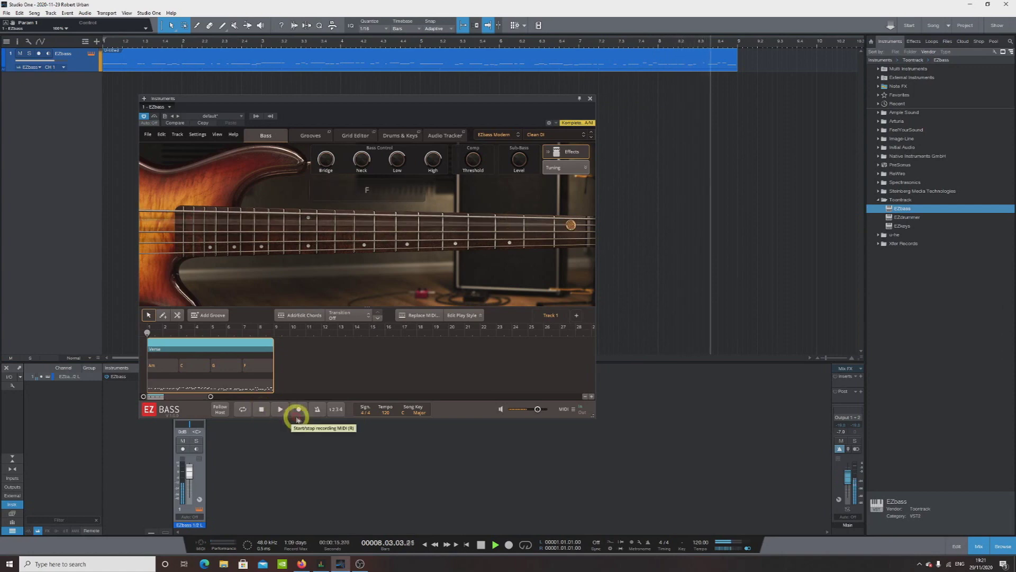
click(479, 545)
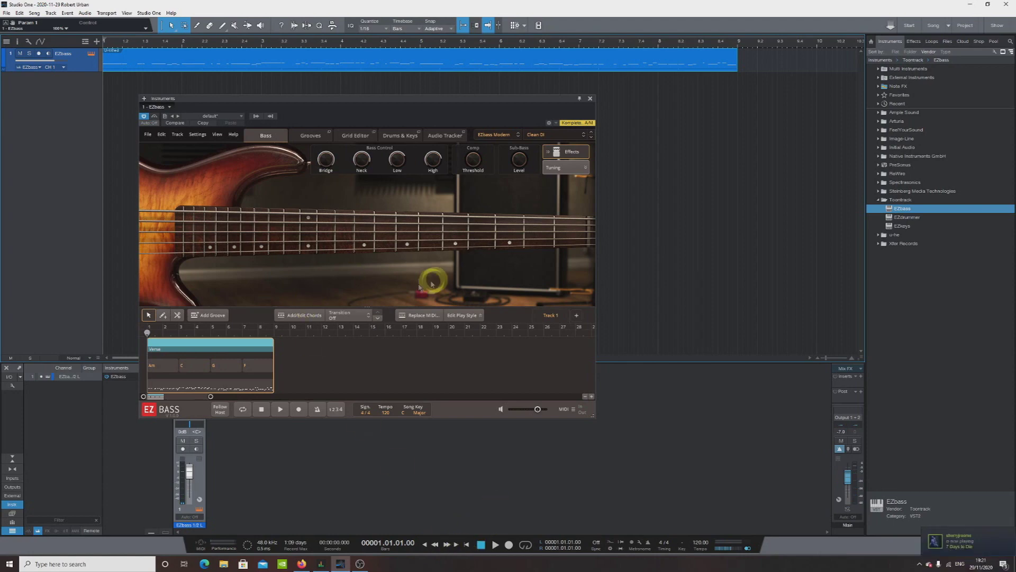
Audition the arrangement with the EZbass Modern preset Effected, and switch the preset to Effected Pick.
drag(340, 100, 386, 106)
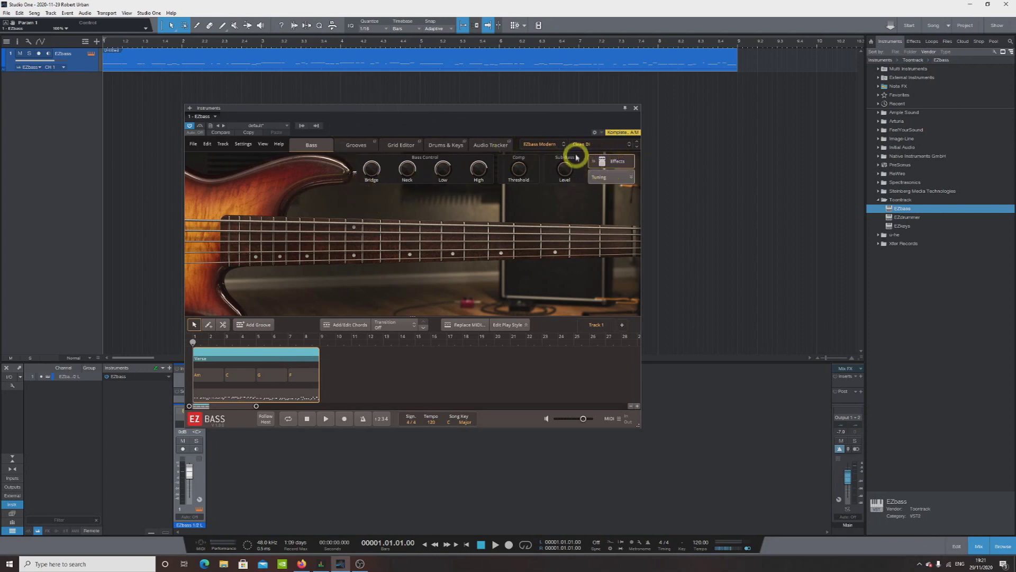
click(596, 148)
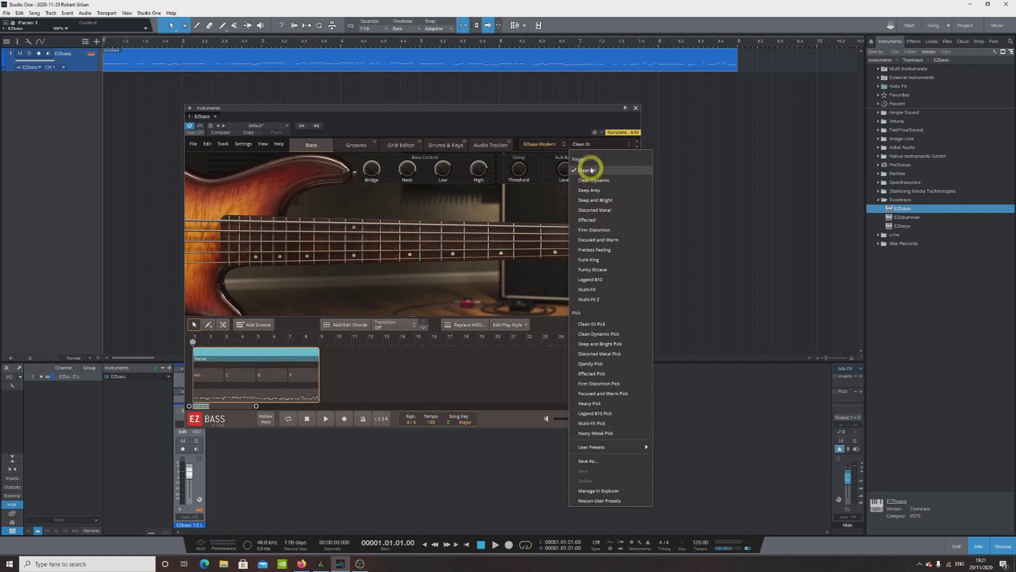
click(587, 220)
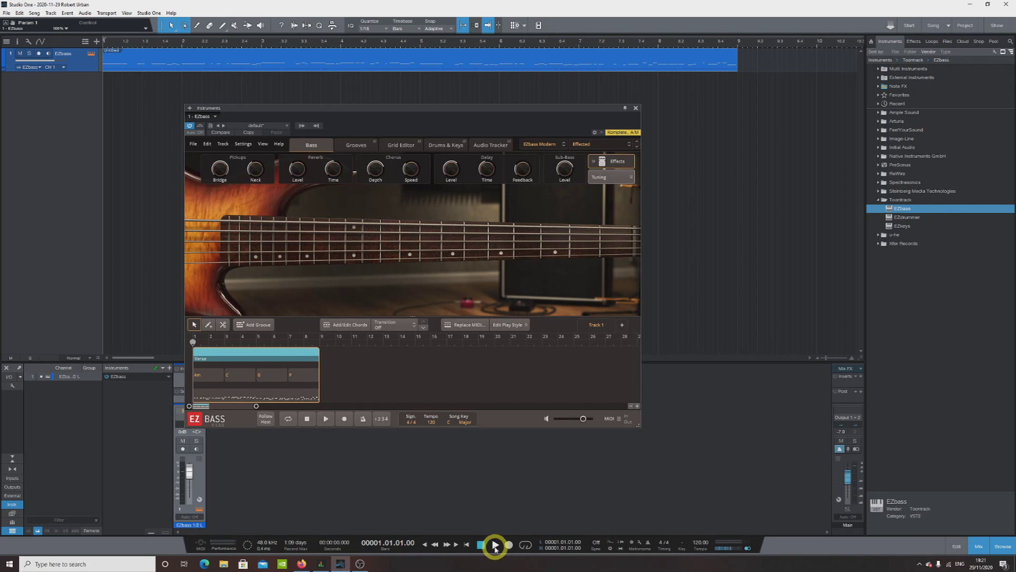
click(496, 544)
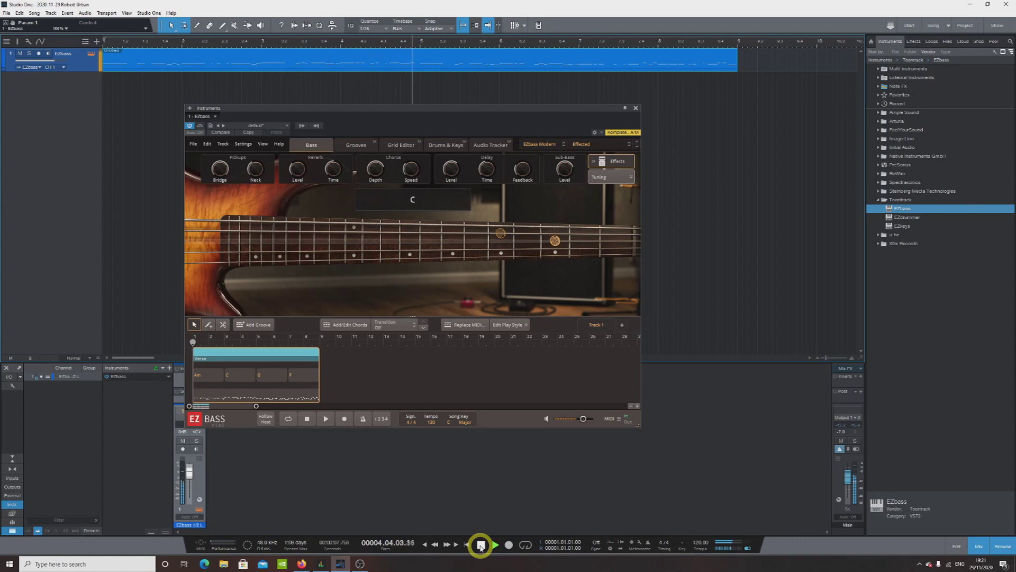
click(481, 546)
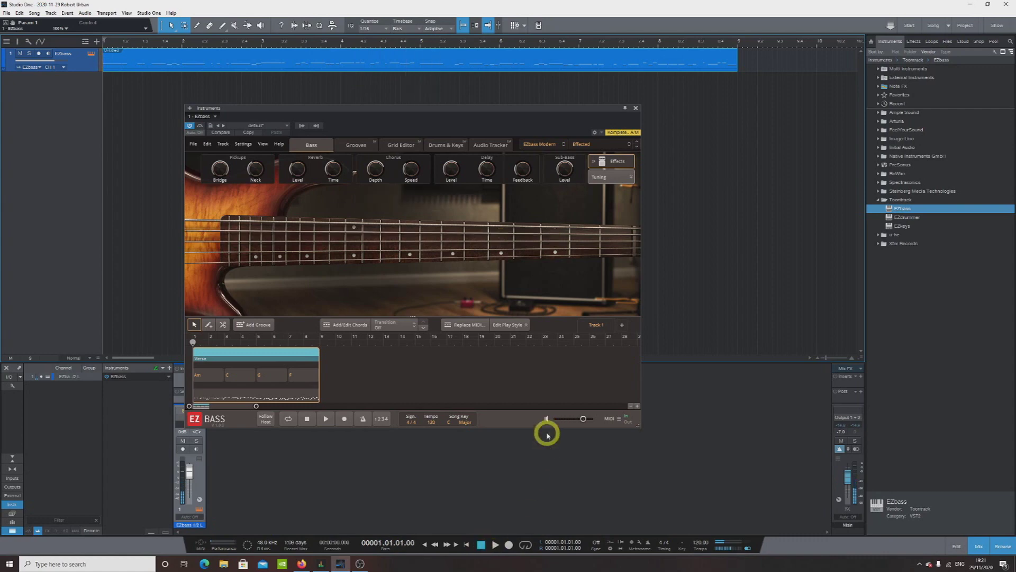
scroll(600, 148, down, 1)
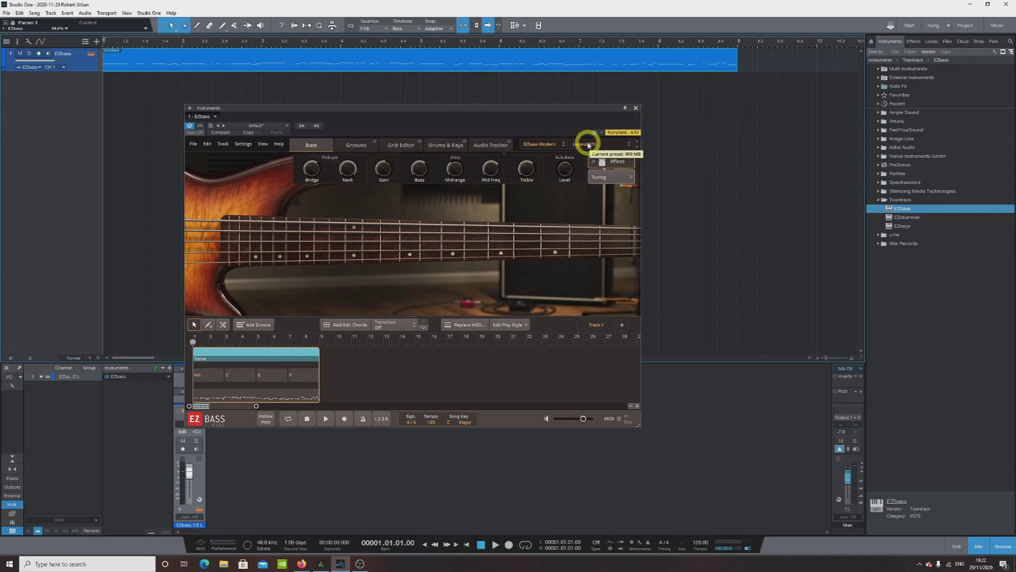
scroll(589, 146, down, 1)
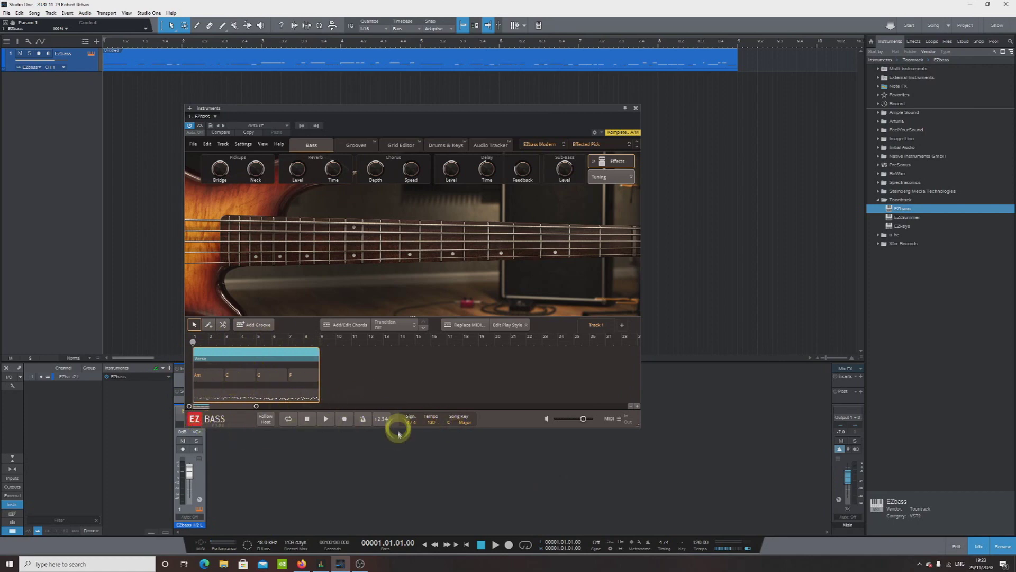
Transpose the Verse part by setting the EZbass song key to E / C#m.
click(453, 425)
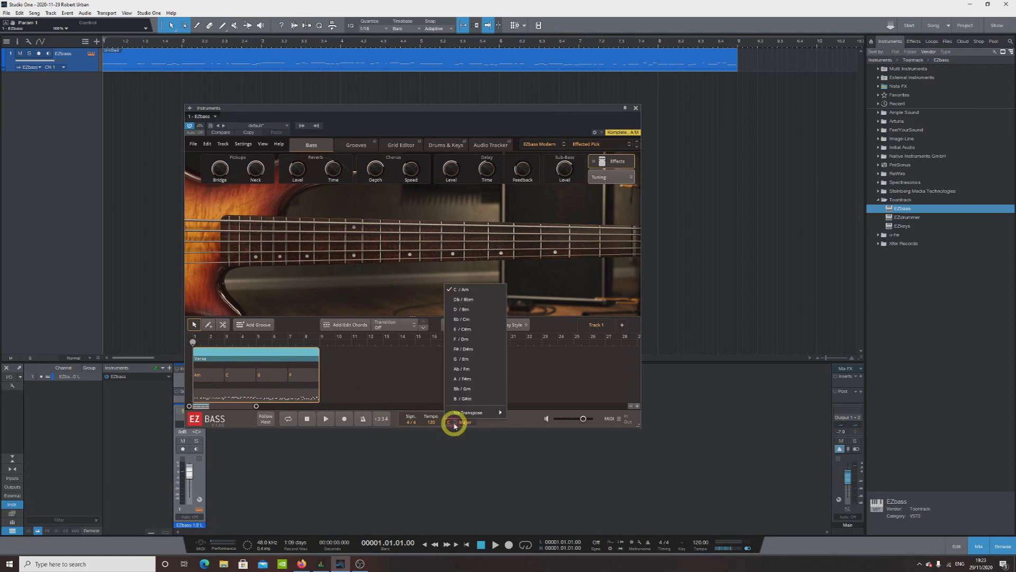
click(473, 329)
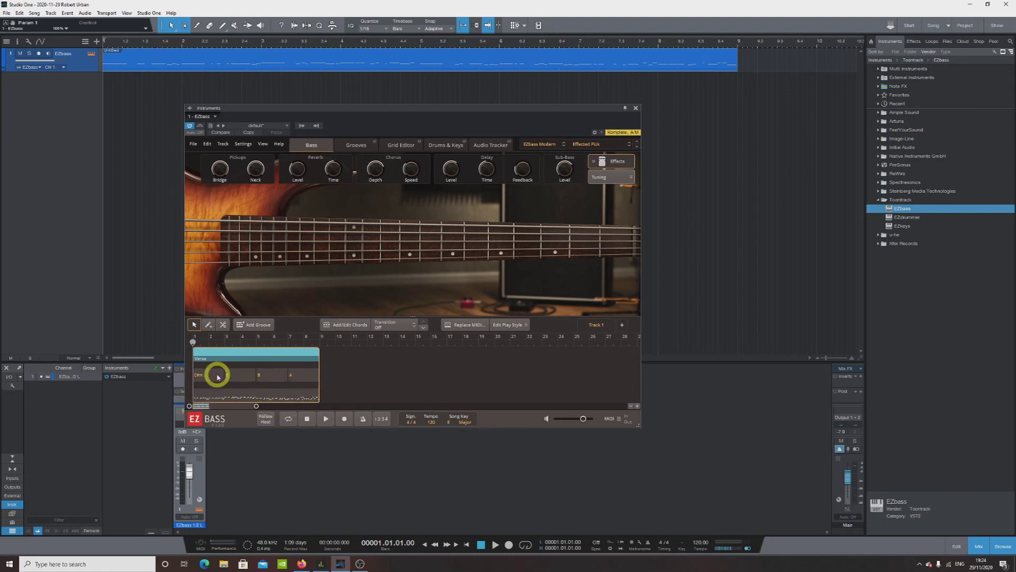
Delete the old bass part from the EZbass track and place the transposed Verse part at bar 1.
drag(218, 377, 244, 55)
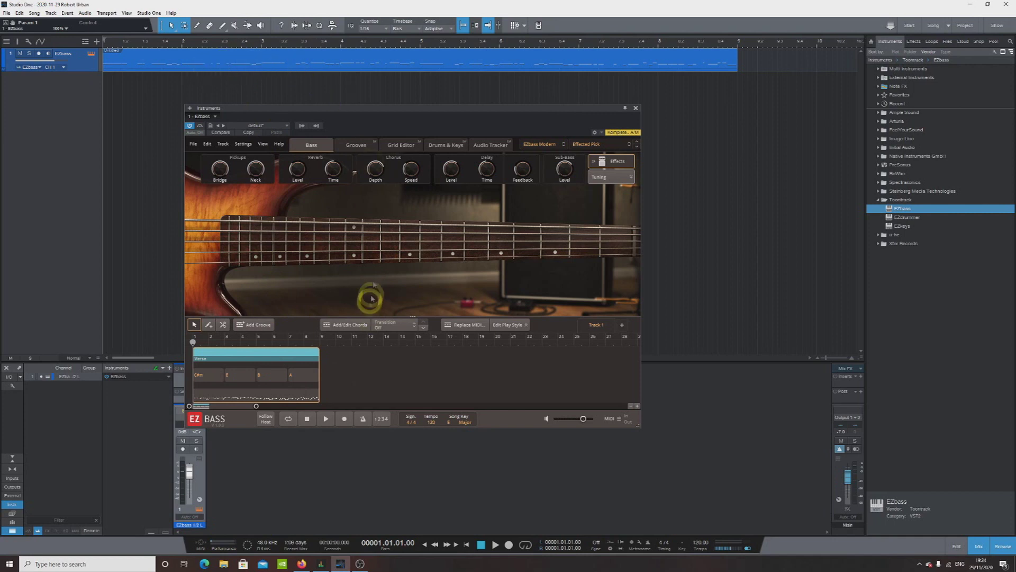
click(309, 59)
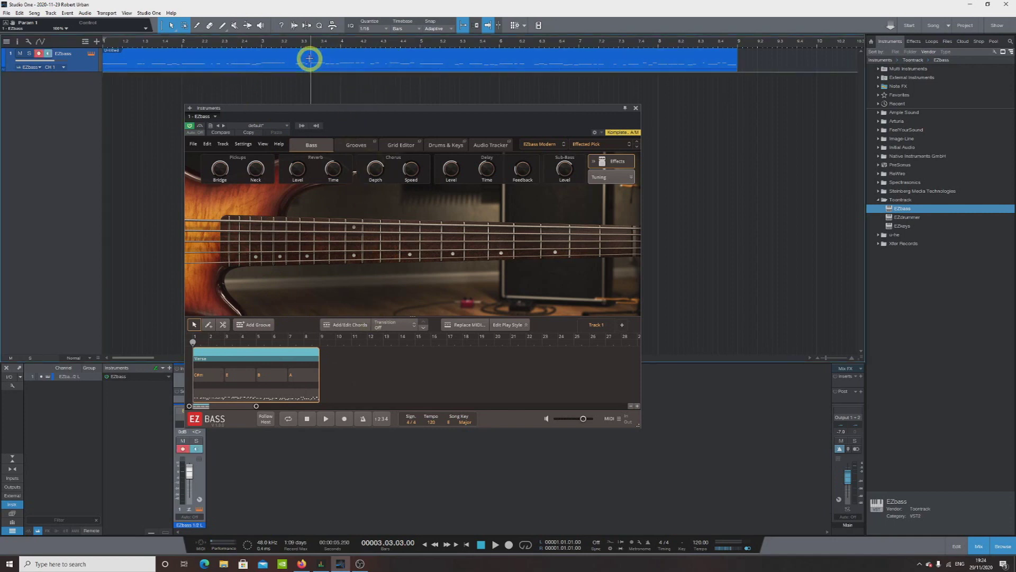
right_click(297, 59)
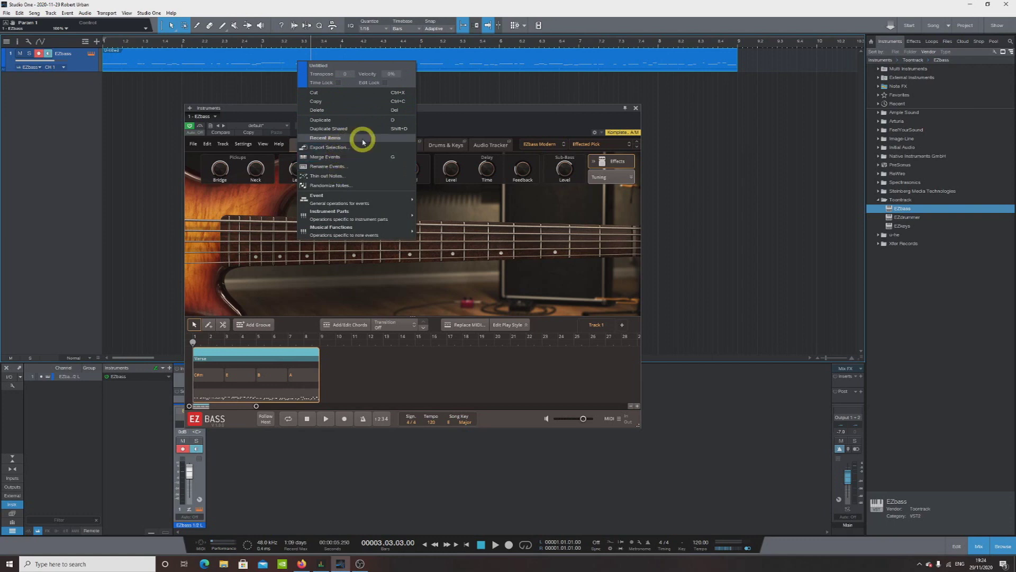
click(338, 110)
drag(252, 356, 111, 53)
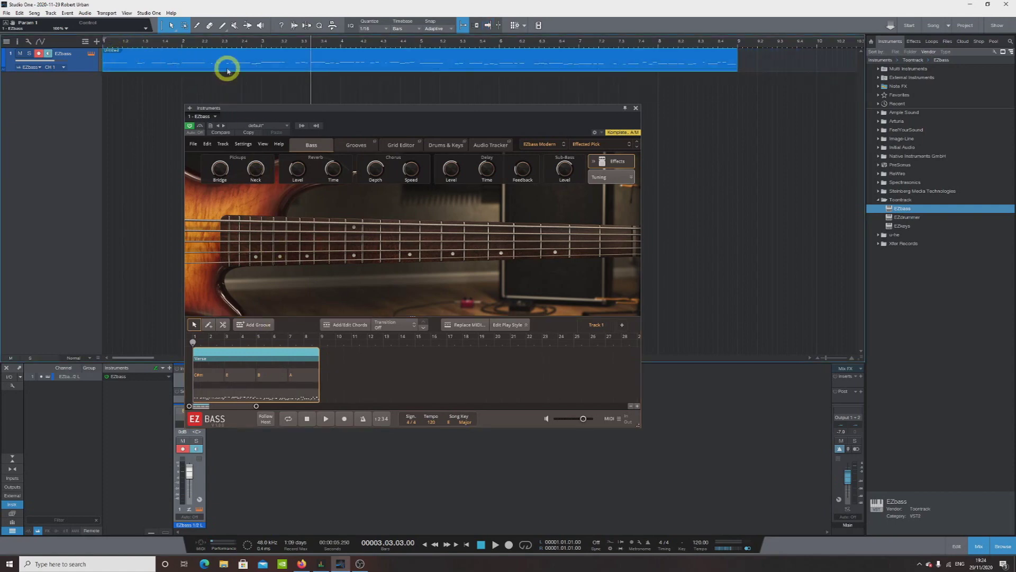
Play the arrangement from bar 1 with the transposed bass part and stop it.
click(481, 547)
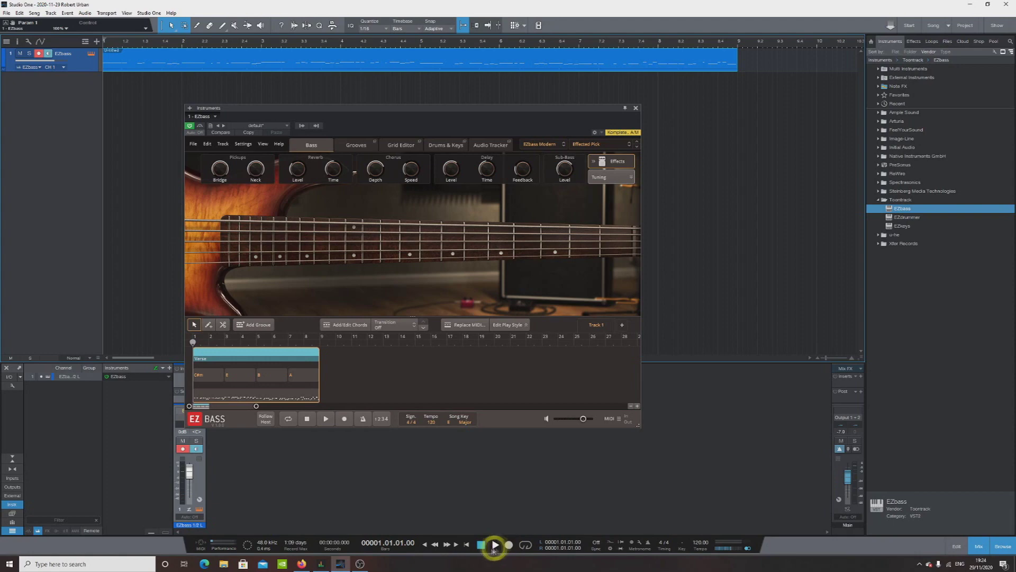
click(504, 547)
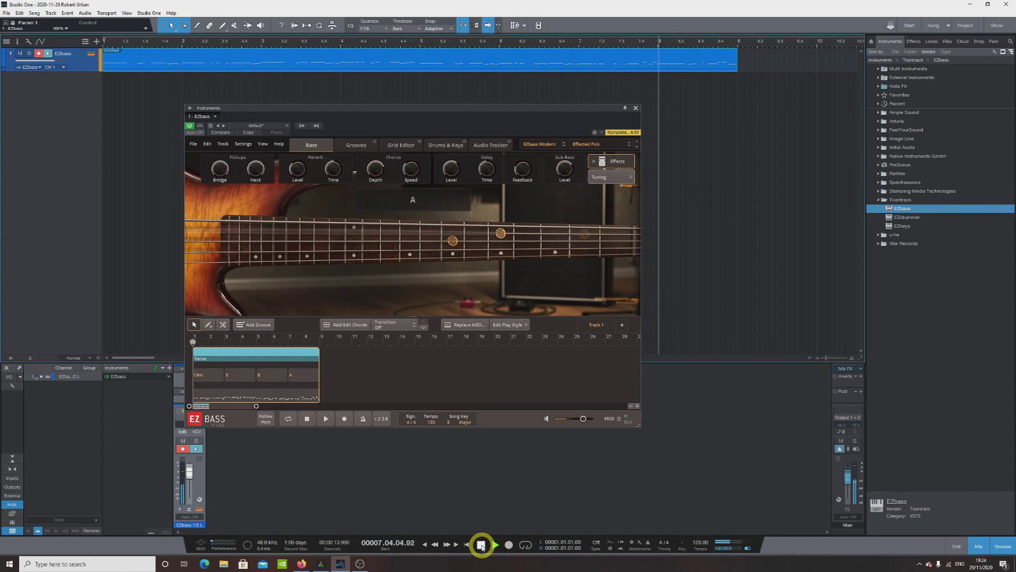
click(482, 545)
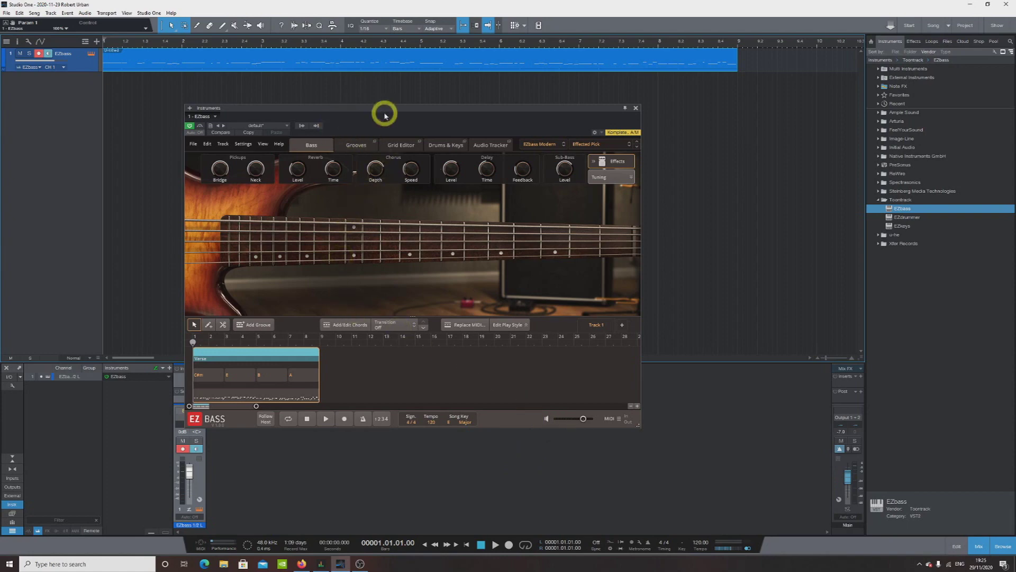
drag(377, 107, 390, 121)
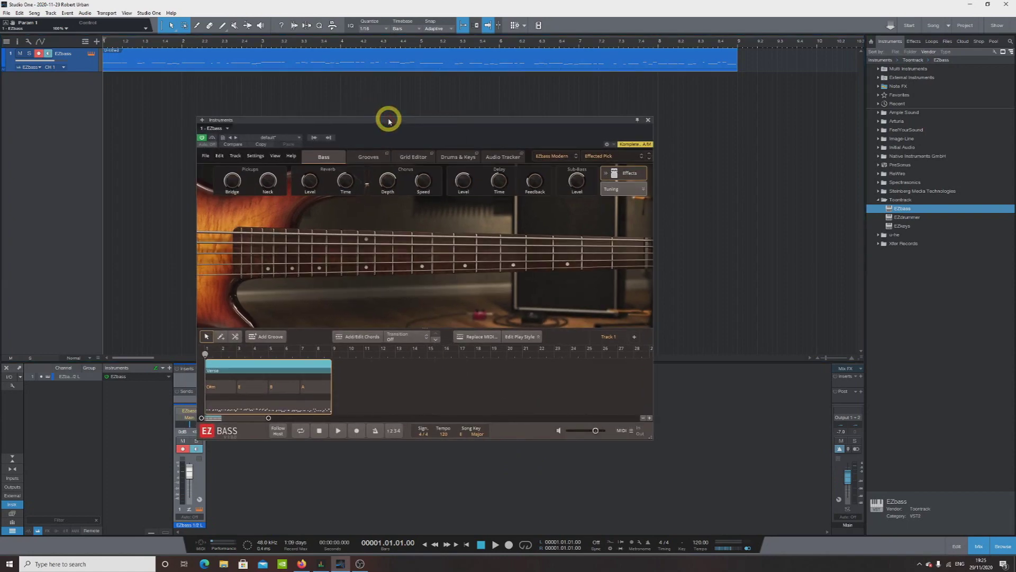